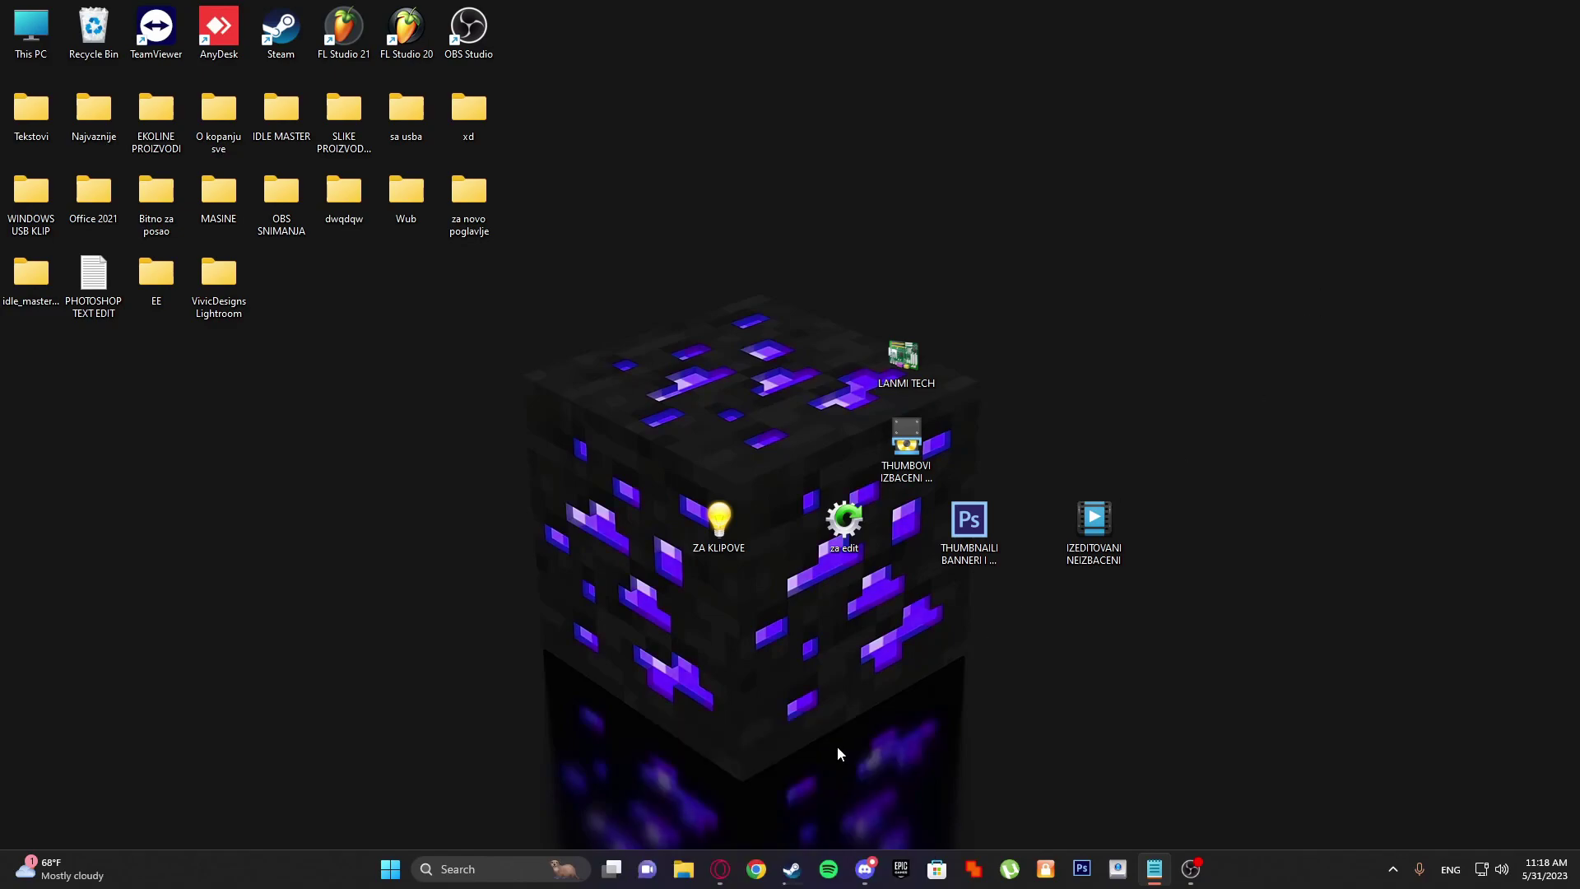
Show the Counter-Strike: Global Offensive page in the Steam library and widen the window
click(792, 870)
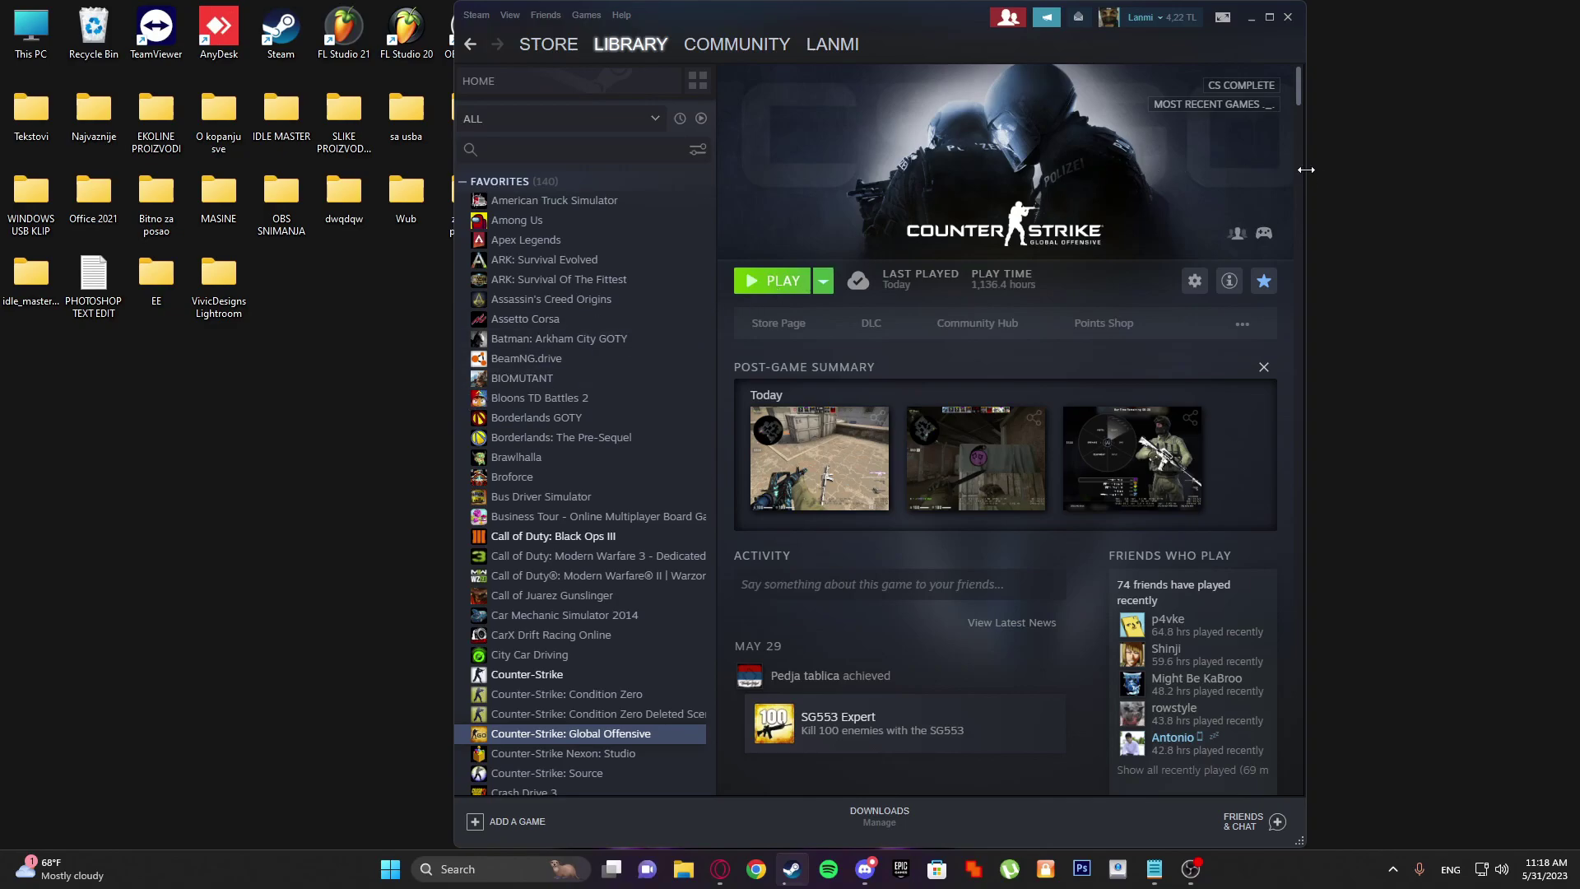
drag(1313, 172, 1507, 171)
mouse_move(979, 3)
mouse_down()
mouse_move(949, 5)
mouse_move(988, 55)
mouse_move(958, 40)
mouse_up()
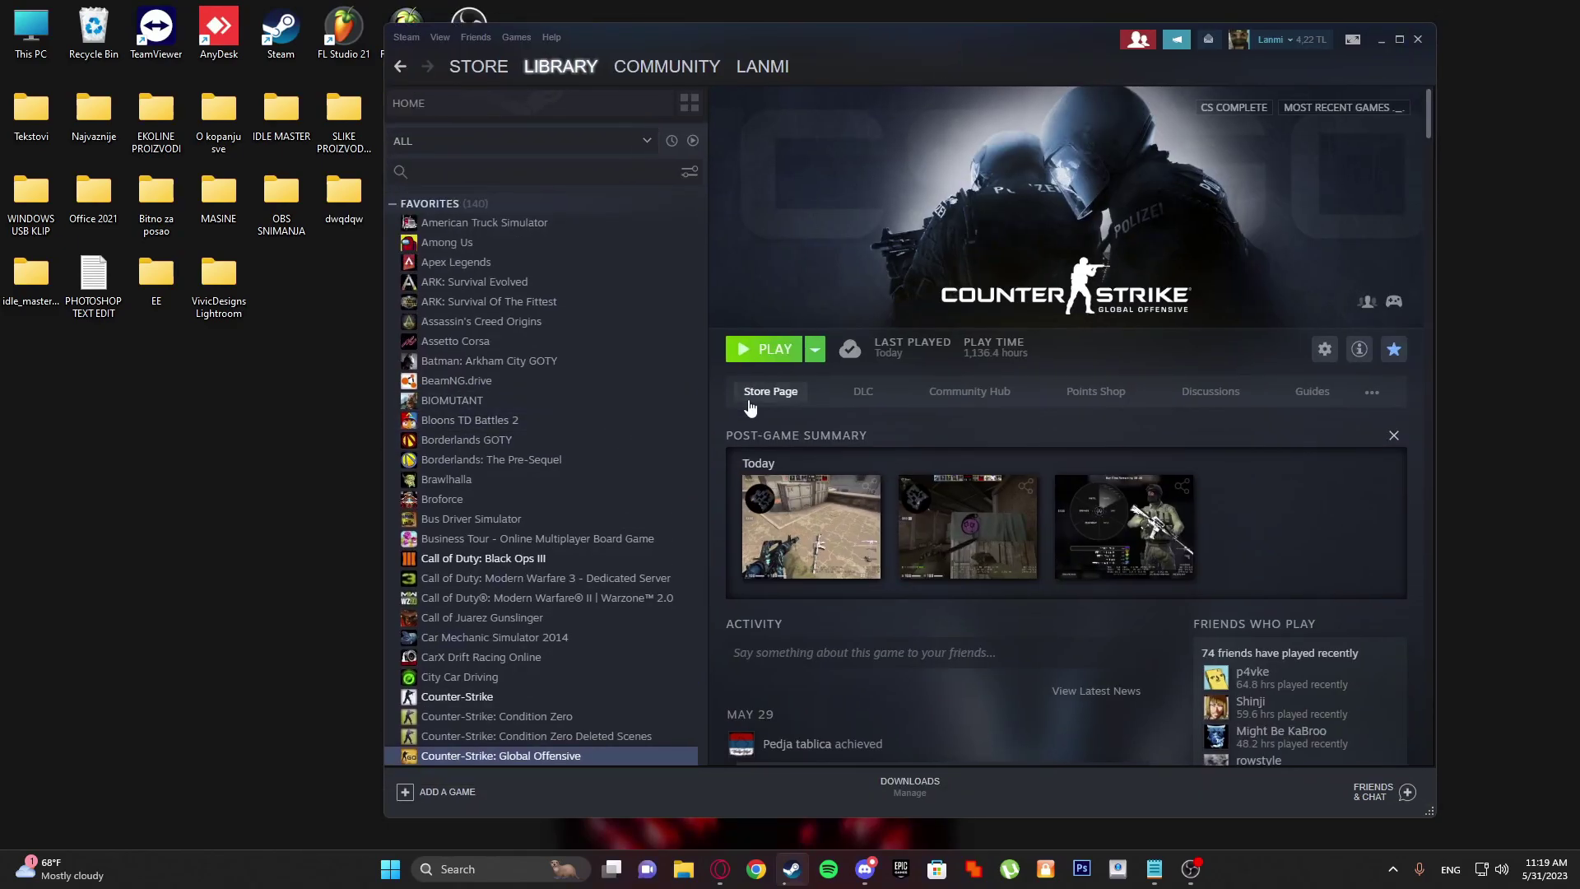
Load the freehourboost.com homepage in Opera and log out of the site
key(alt+Tab)
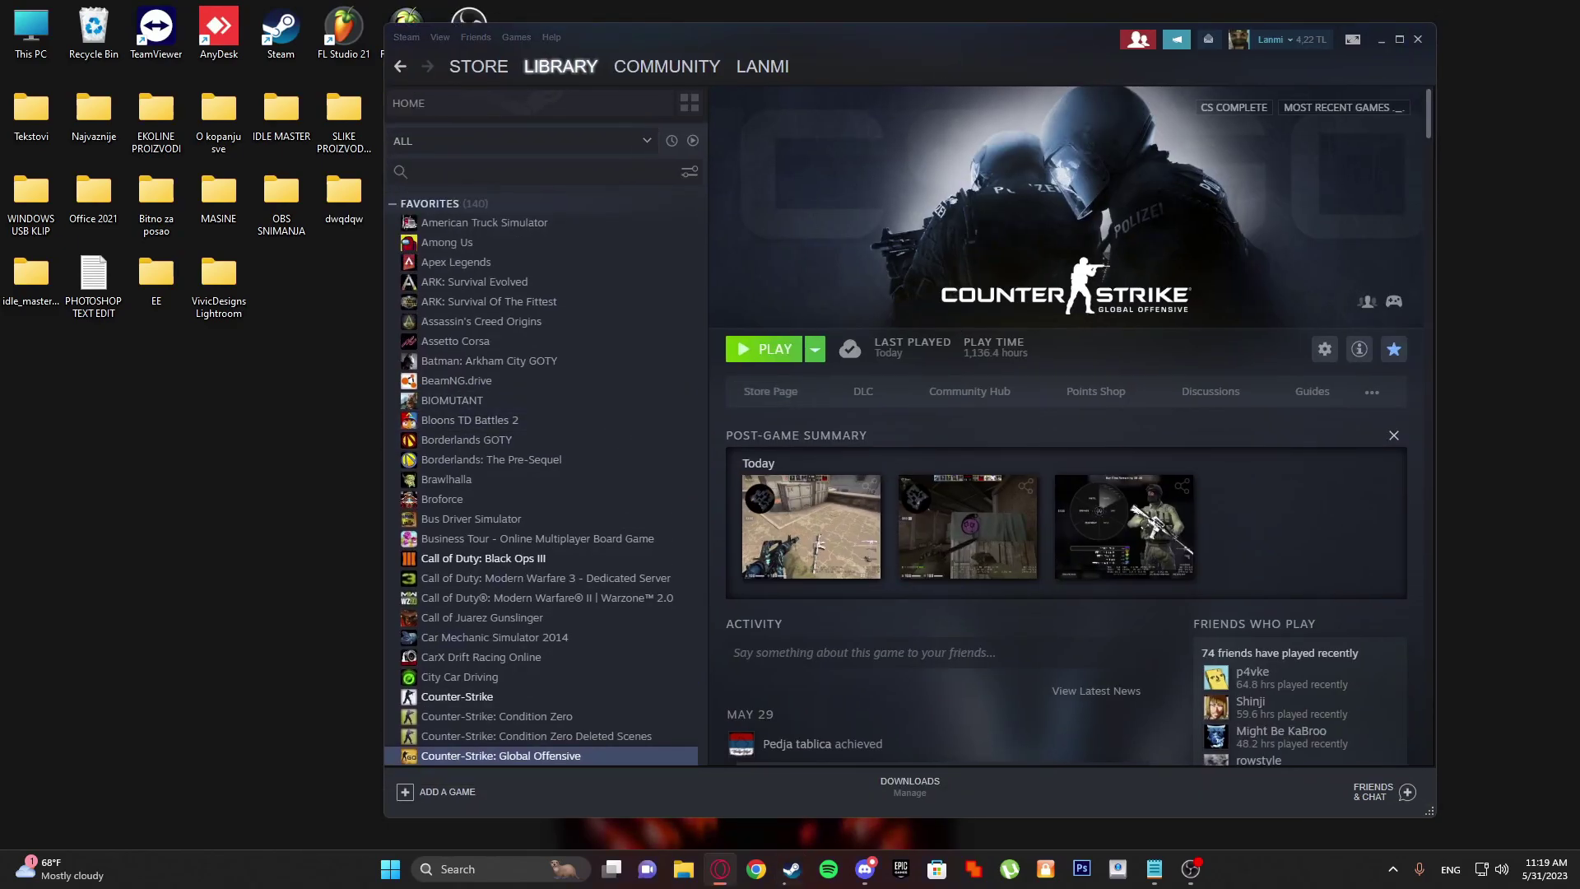
text(freeh)
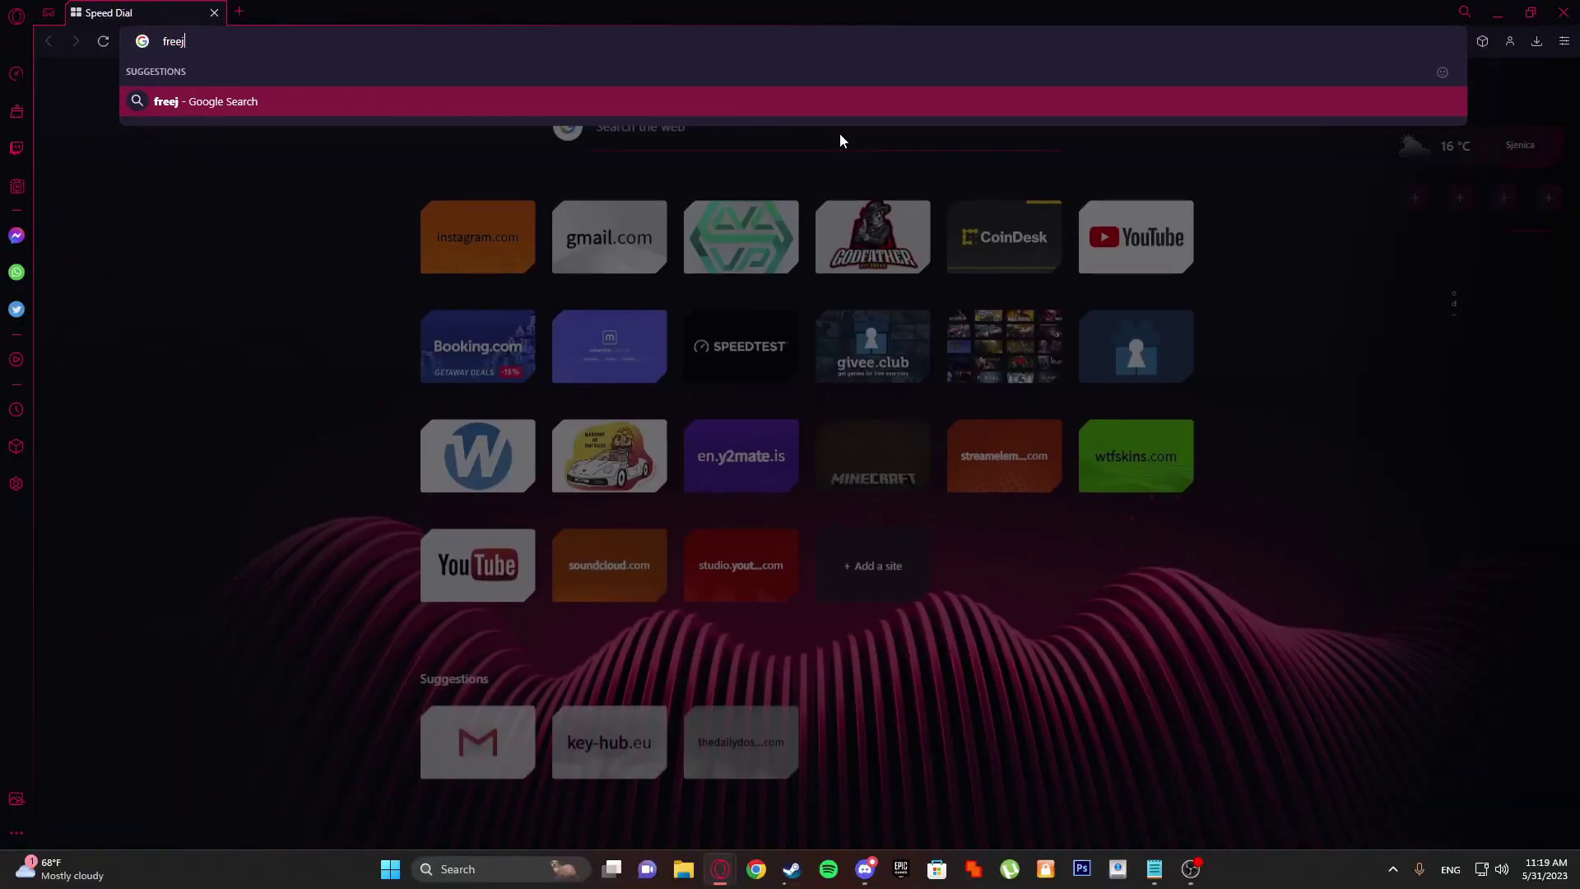
text(ourboost.com)
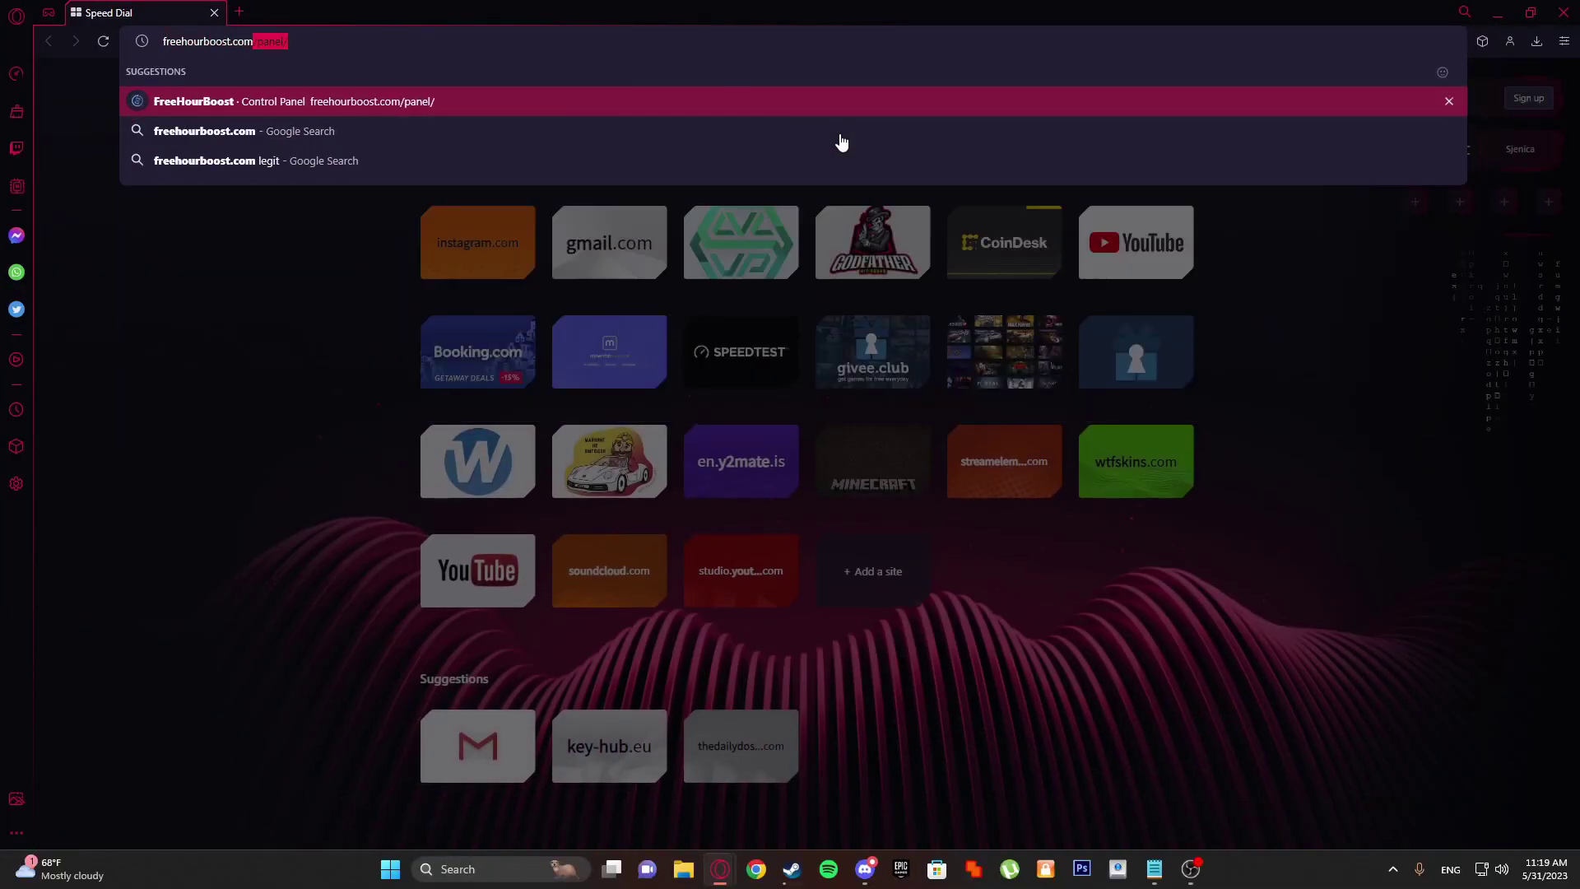
key(Delete)
key(Return)
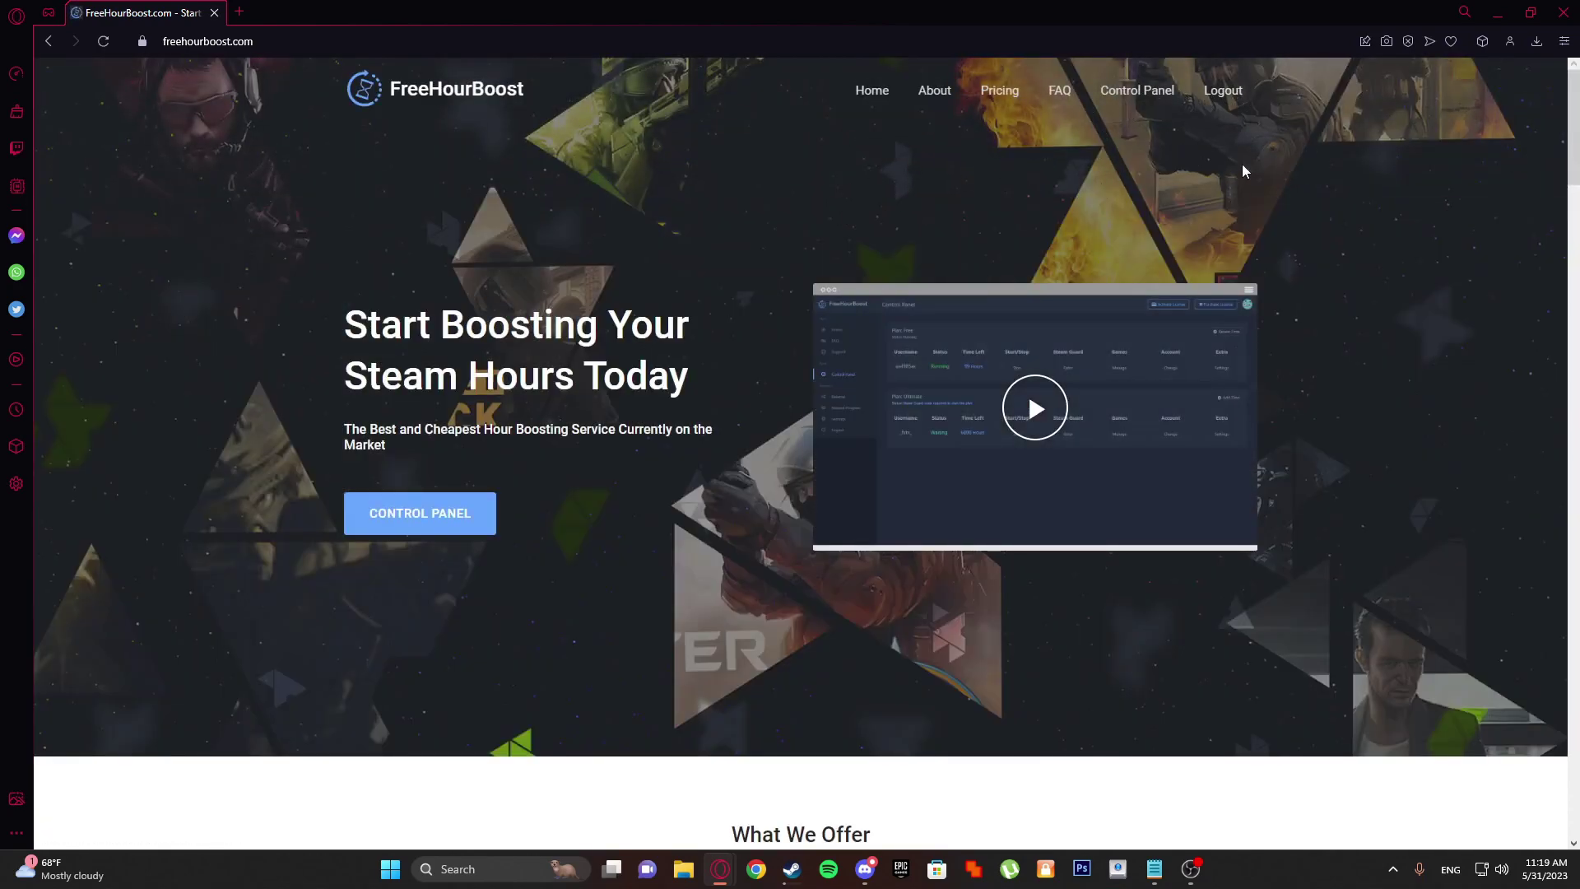
scroll(1243, 165, down, 3)
scroll(1241, 165, up, 3)
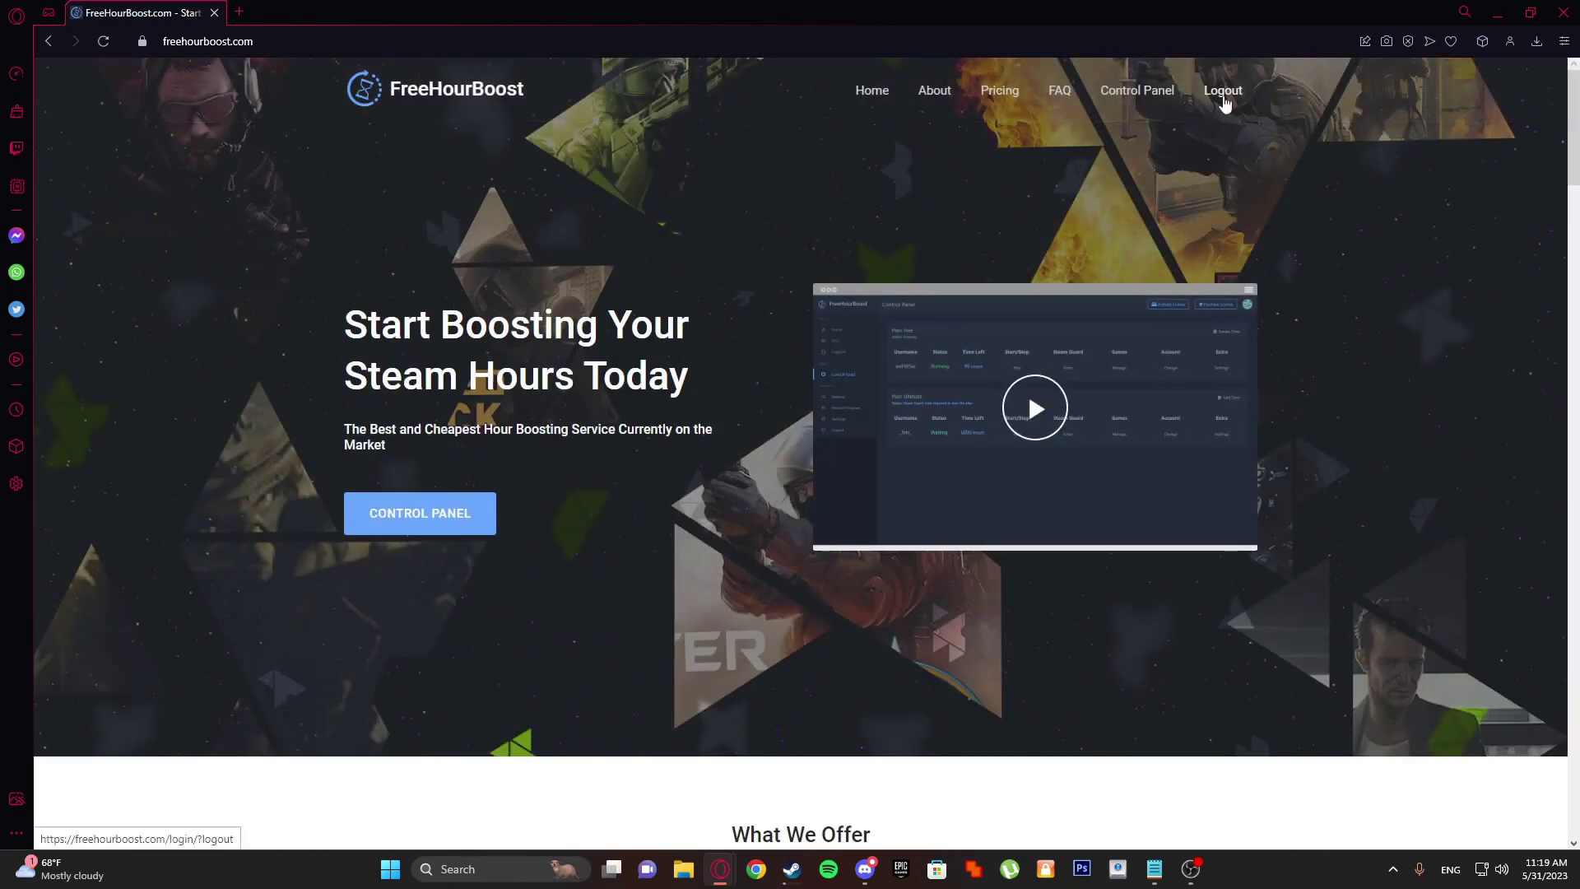
click(1223, 99)
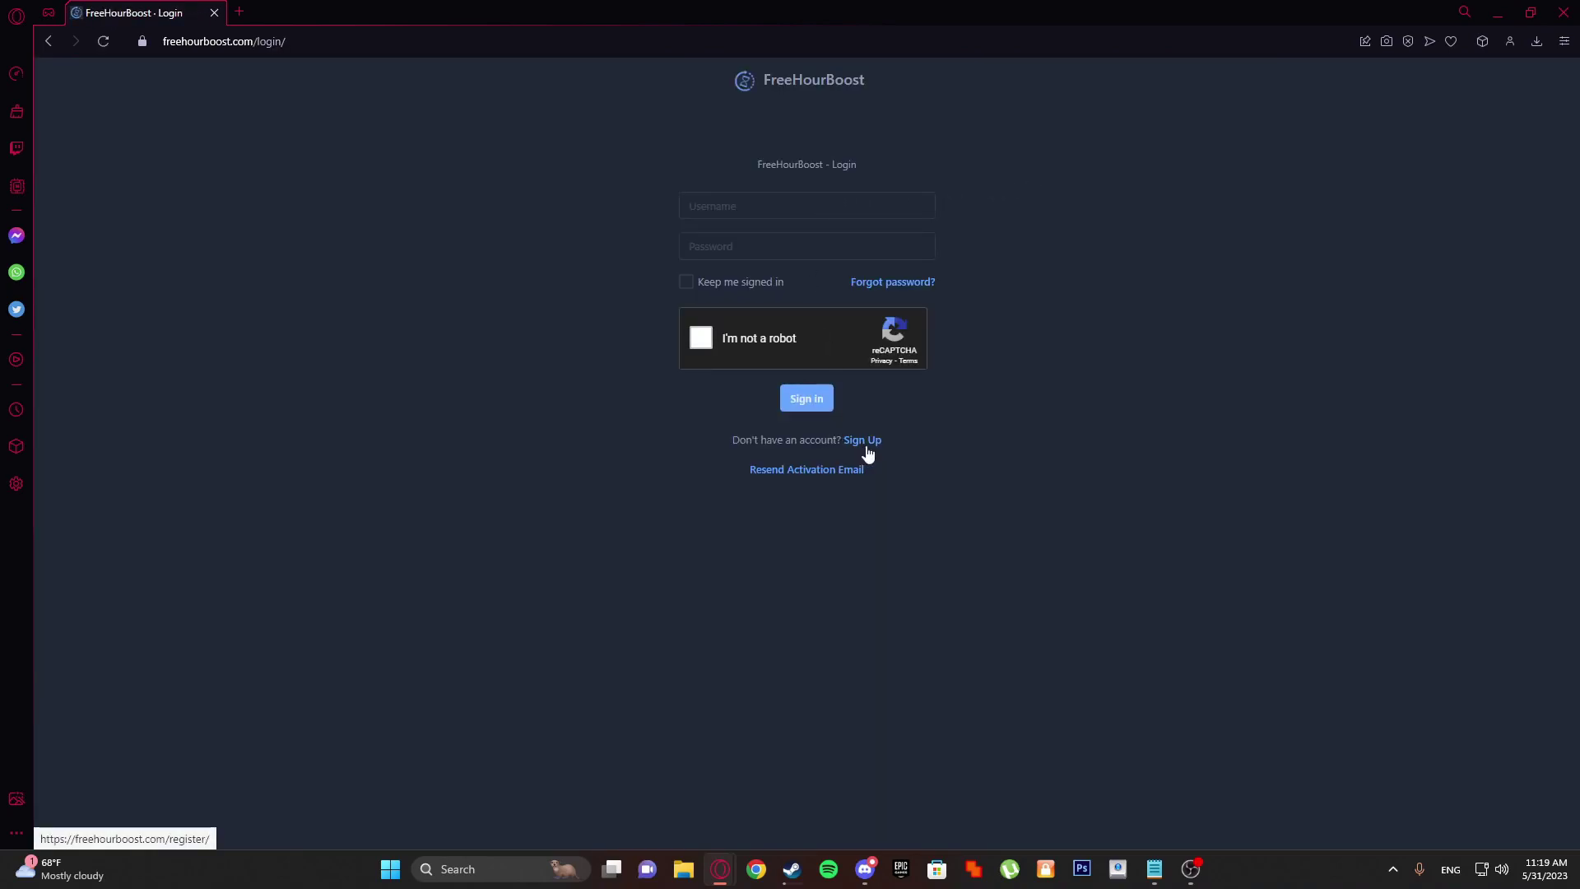
Sign in with username and password, Keep me signed in, and reCAPTCHA verification
click(871, 442)
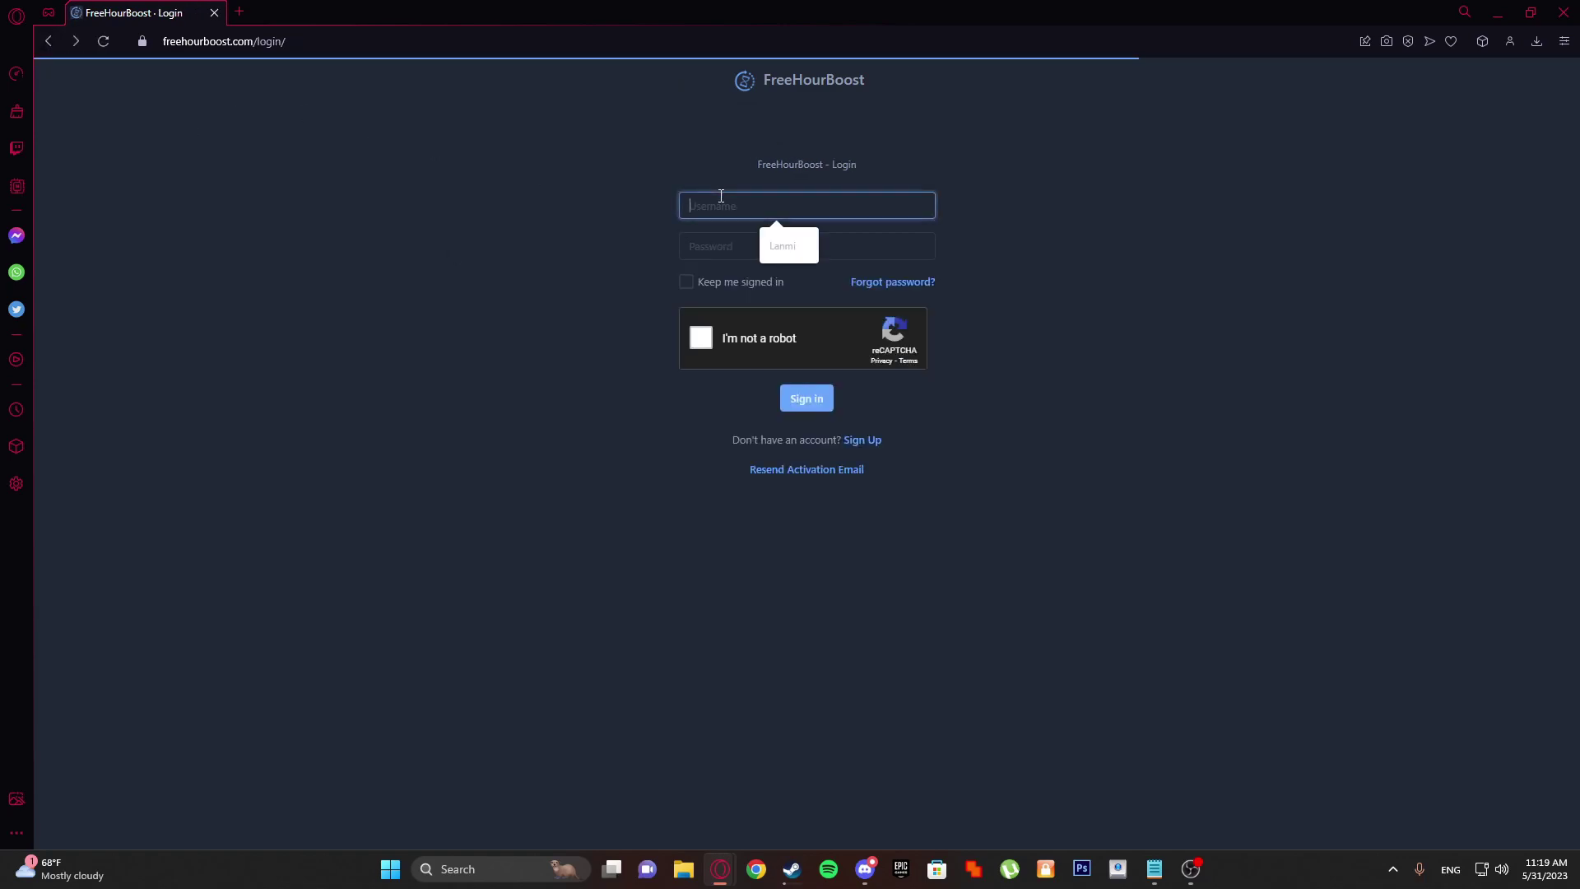
text(Lanmi)
click(774, 253)
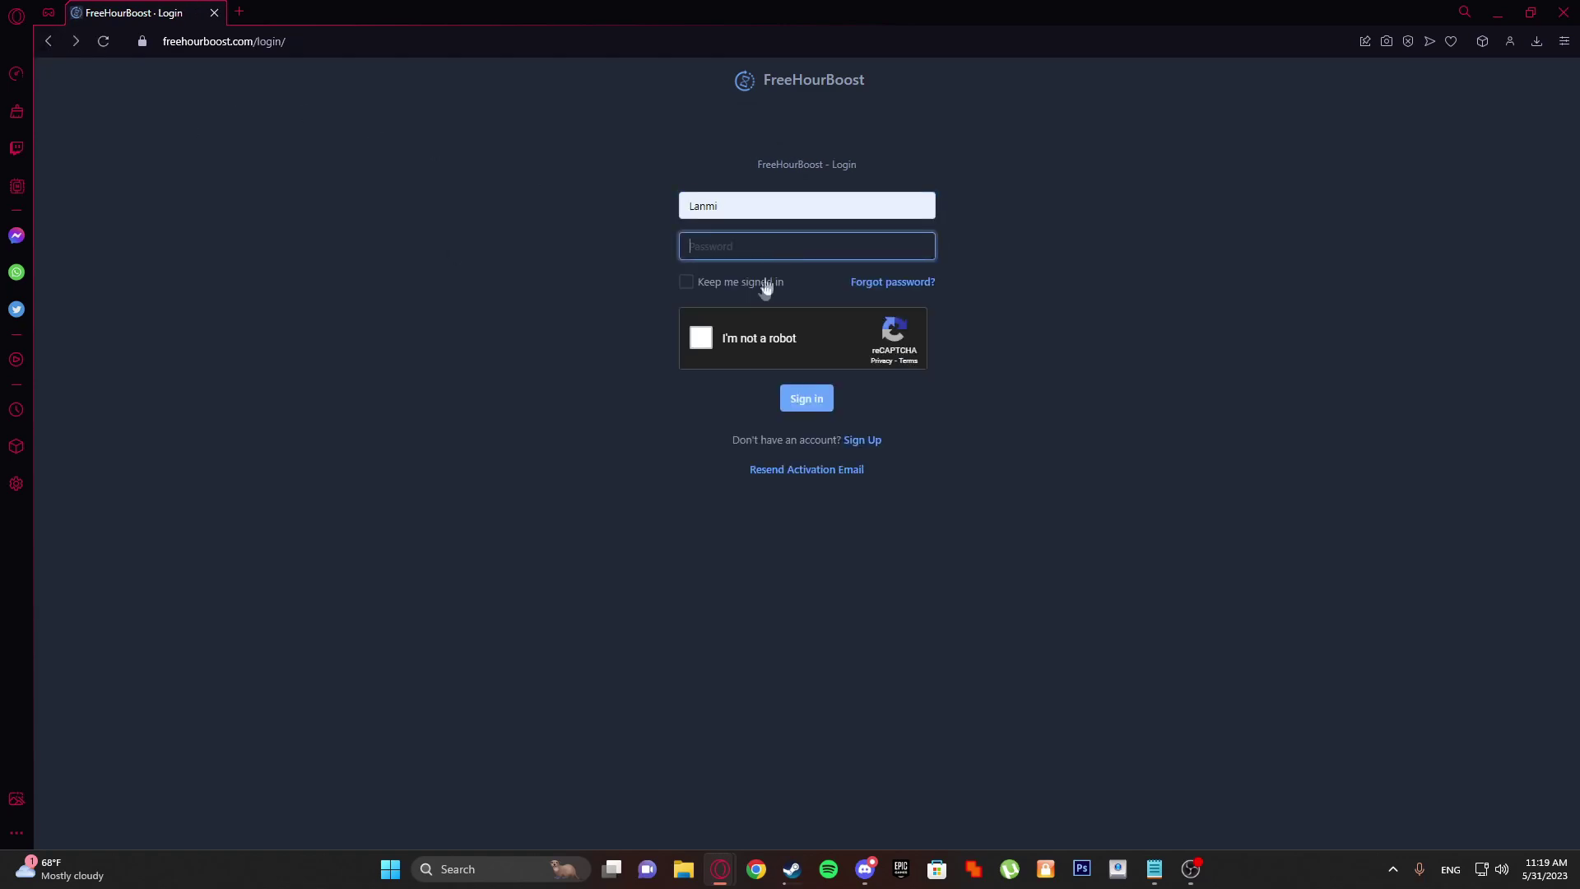
click(766, 286)
click(765, 255)
text(a)
click(700, 338)
click(828, 406)
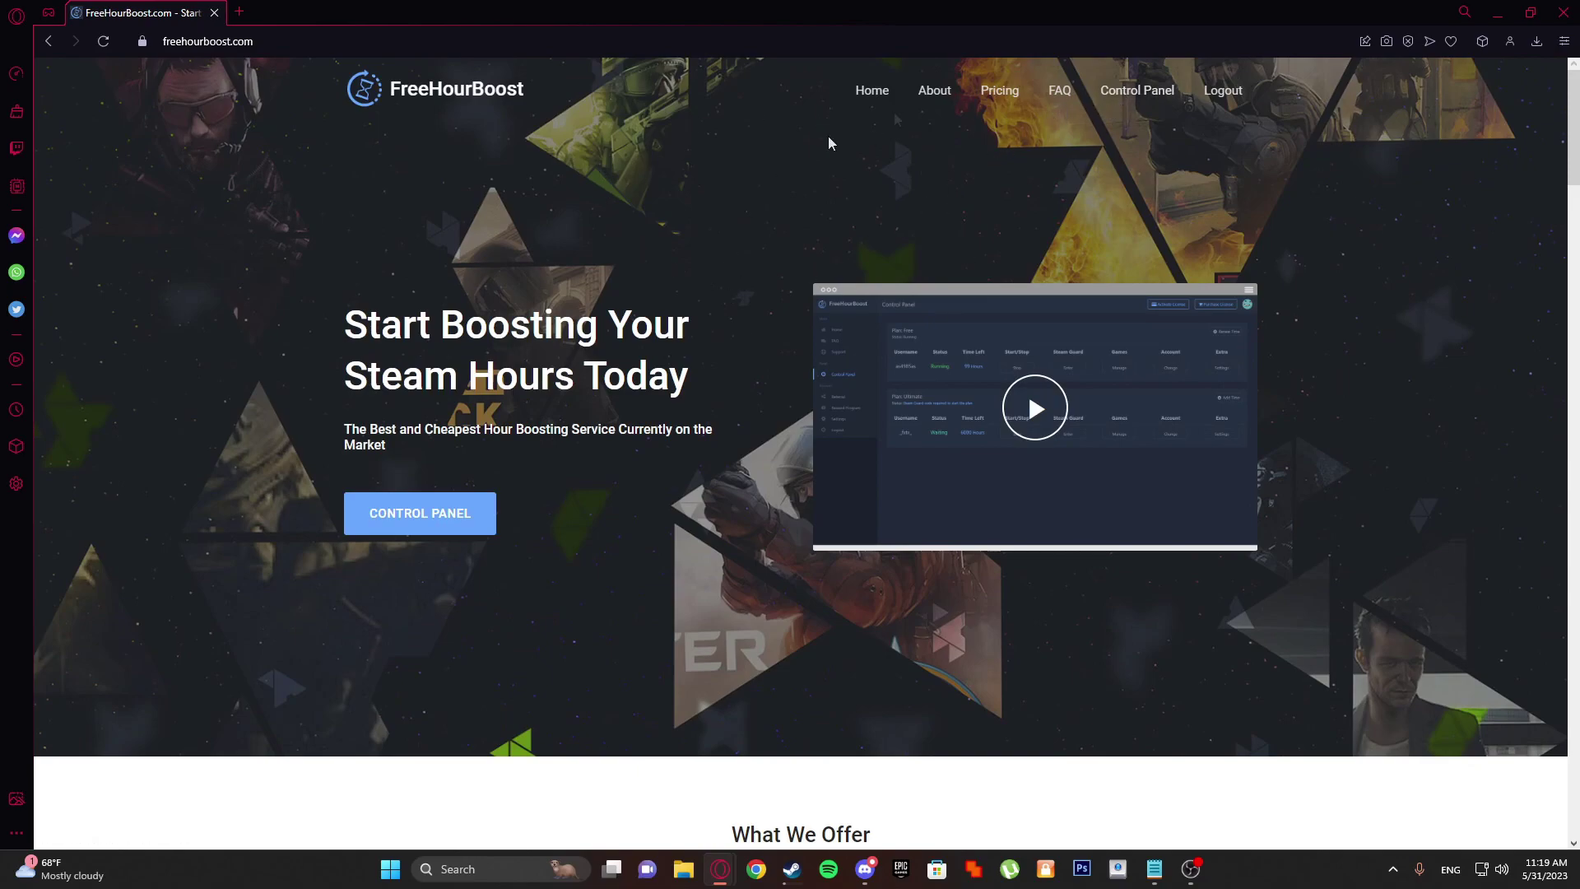
Open the Control Panel and the Steam Account dialog from the Account column
click(1137, 90)
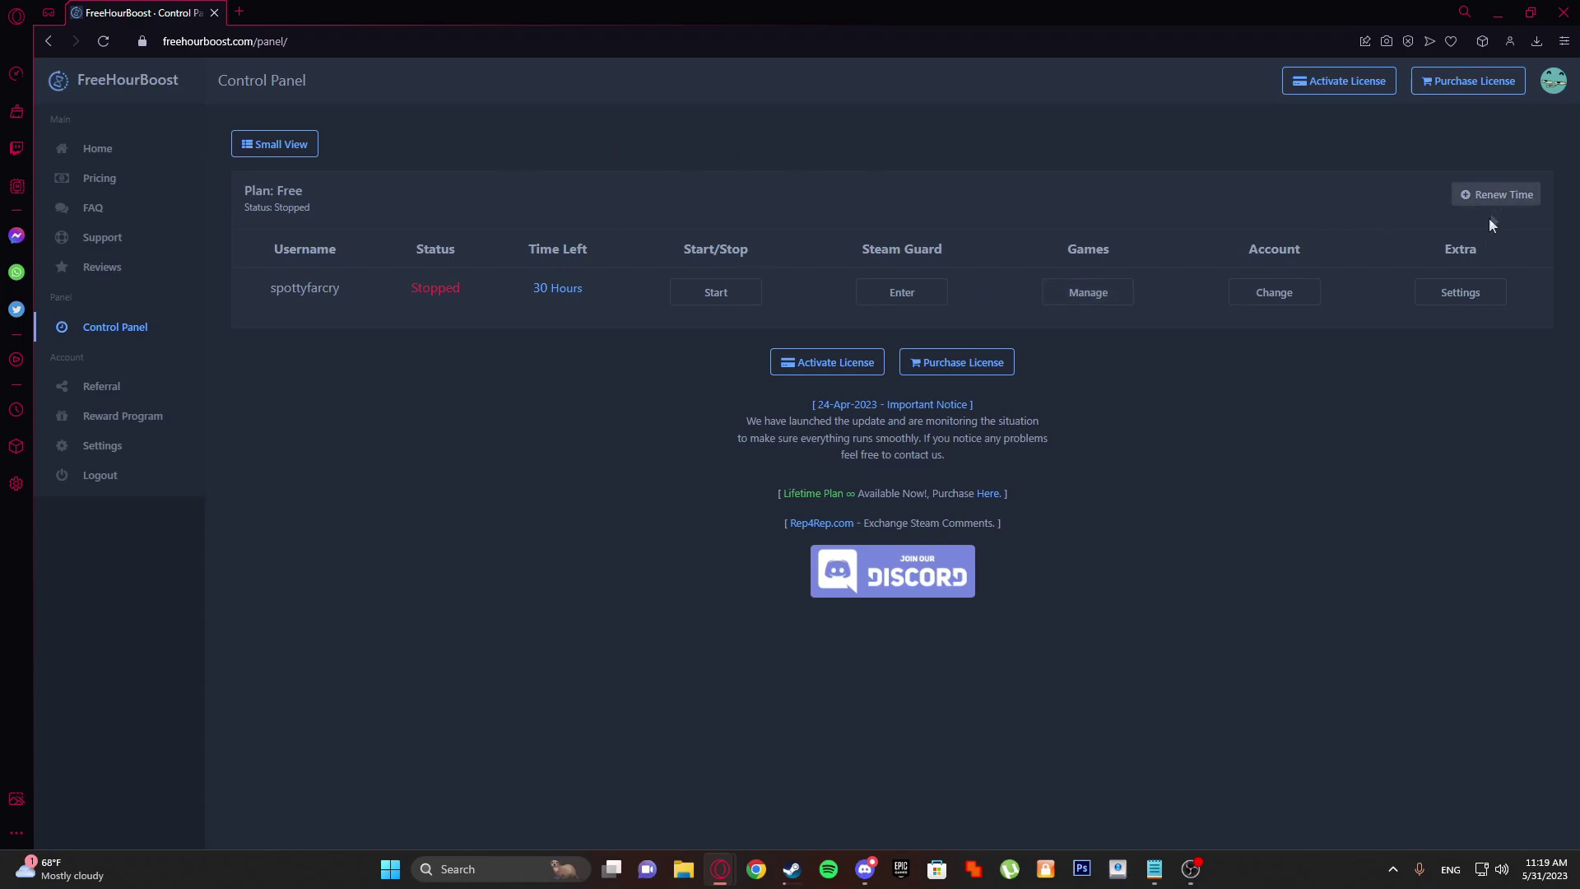
click(1292, 297)
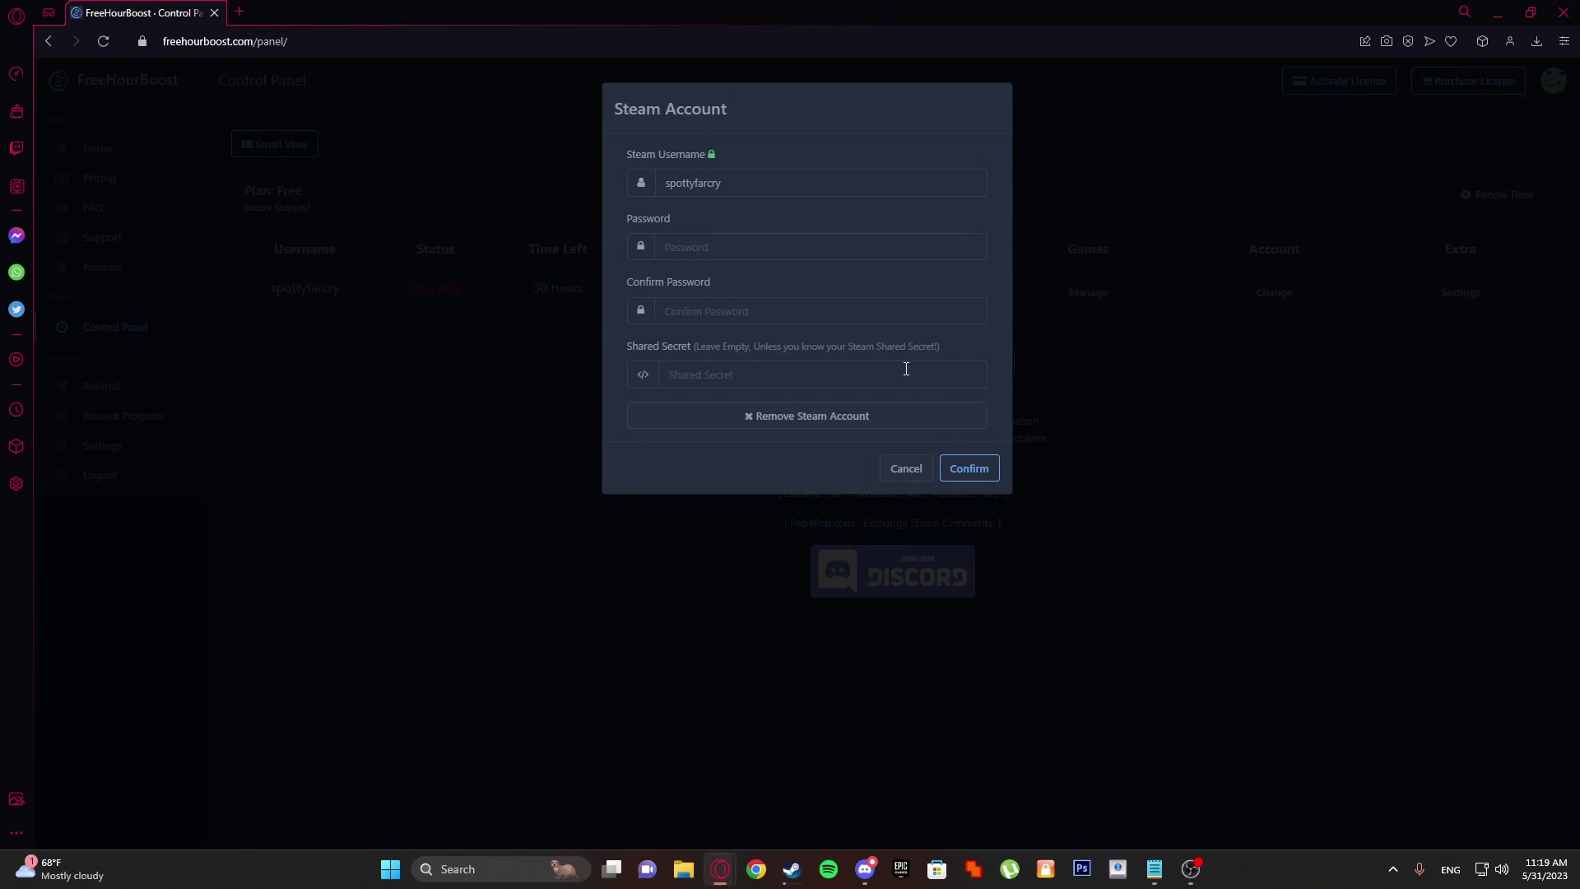
Remove the linked Steam account and enter a new Steam username, password and confirmation
click(873, 416)
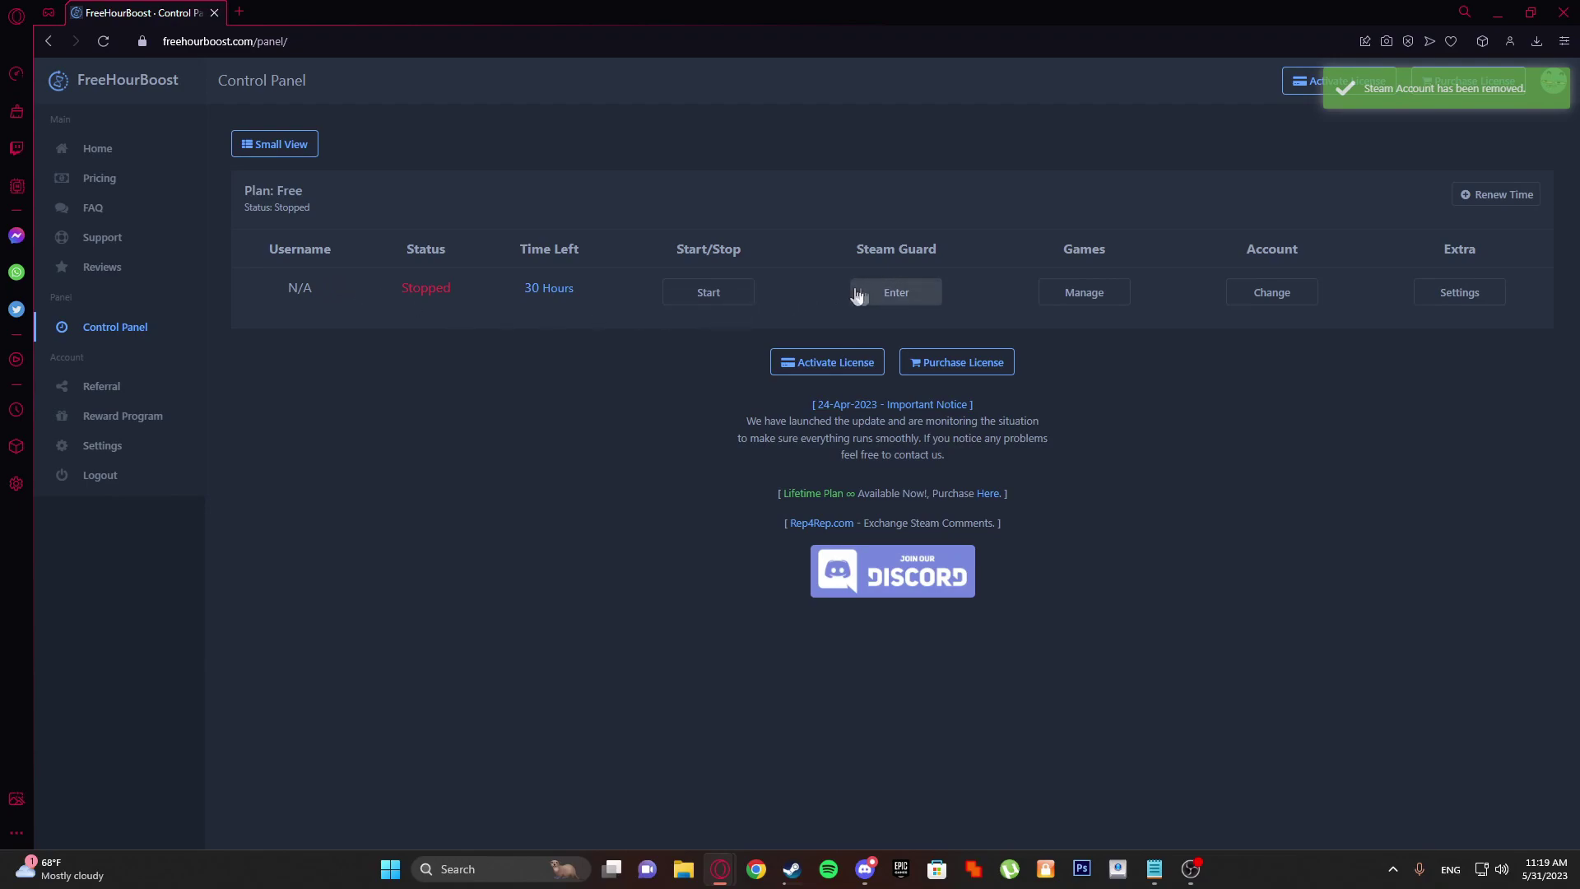
click(1310, 300)
click(795, 188)
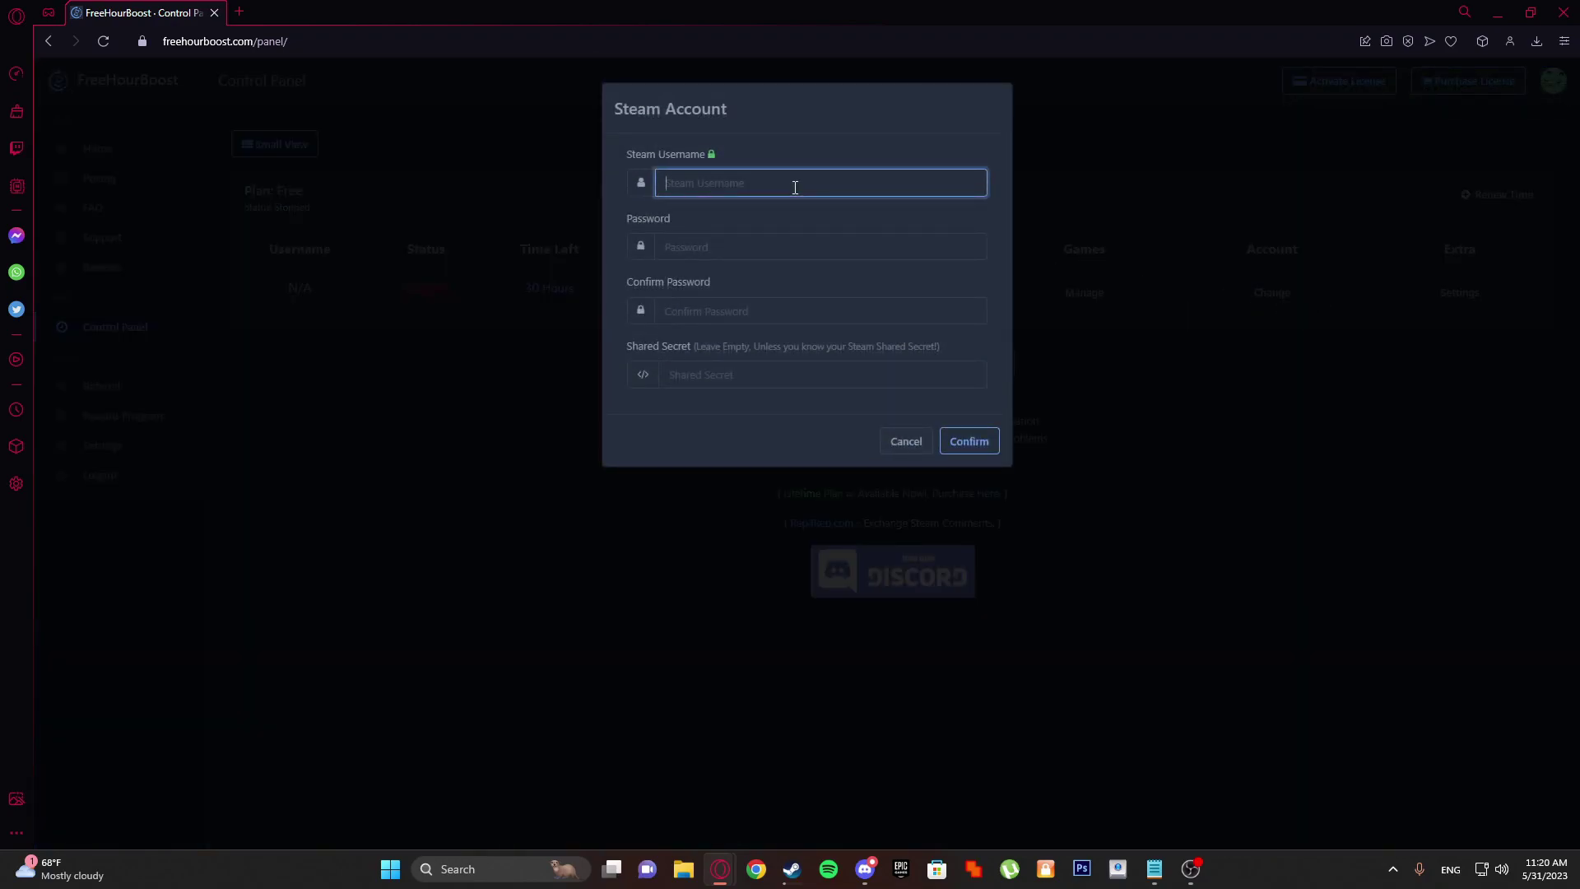
click(803, 250)
click(802, 316)
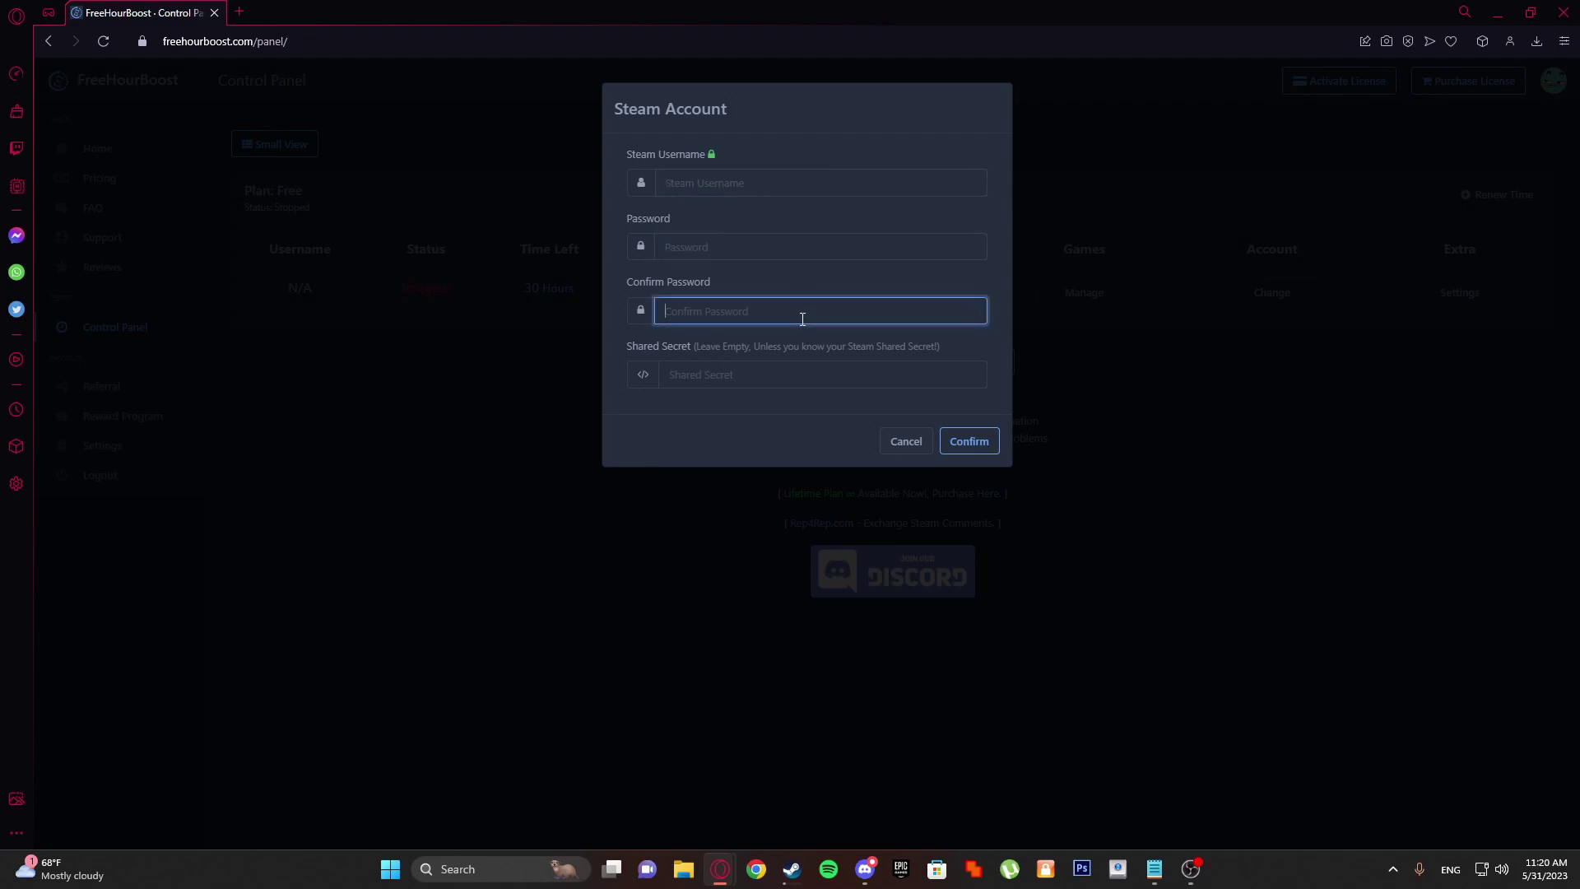
click(794, 382)
click(748, 181)
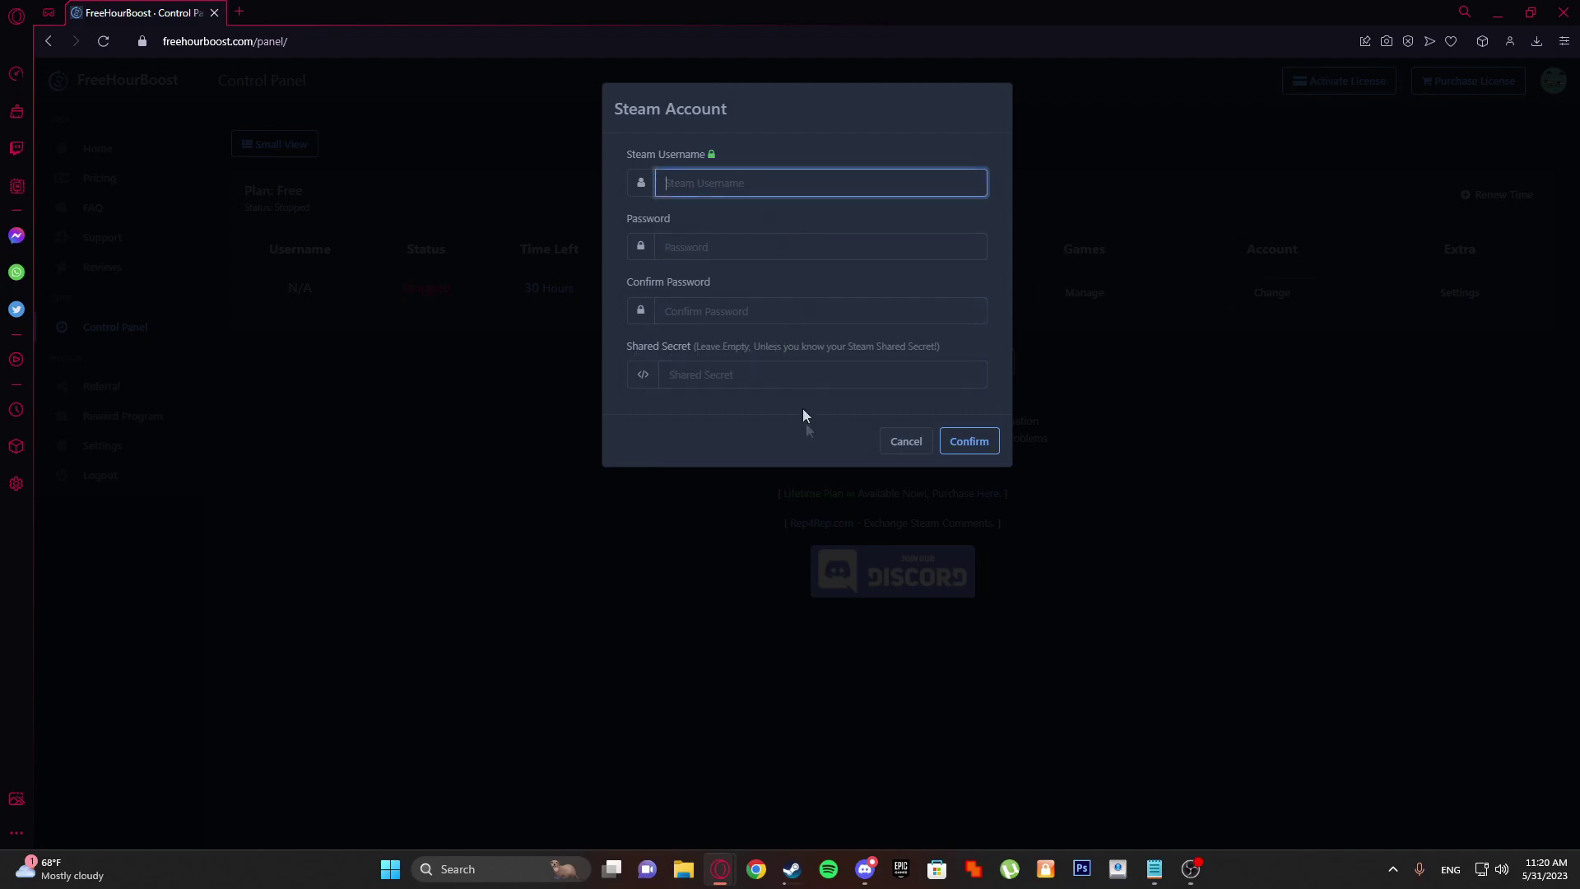
mouse_move(1190, 869)
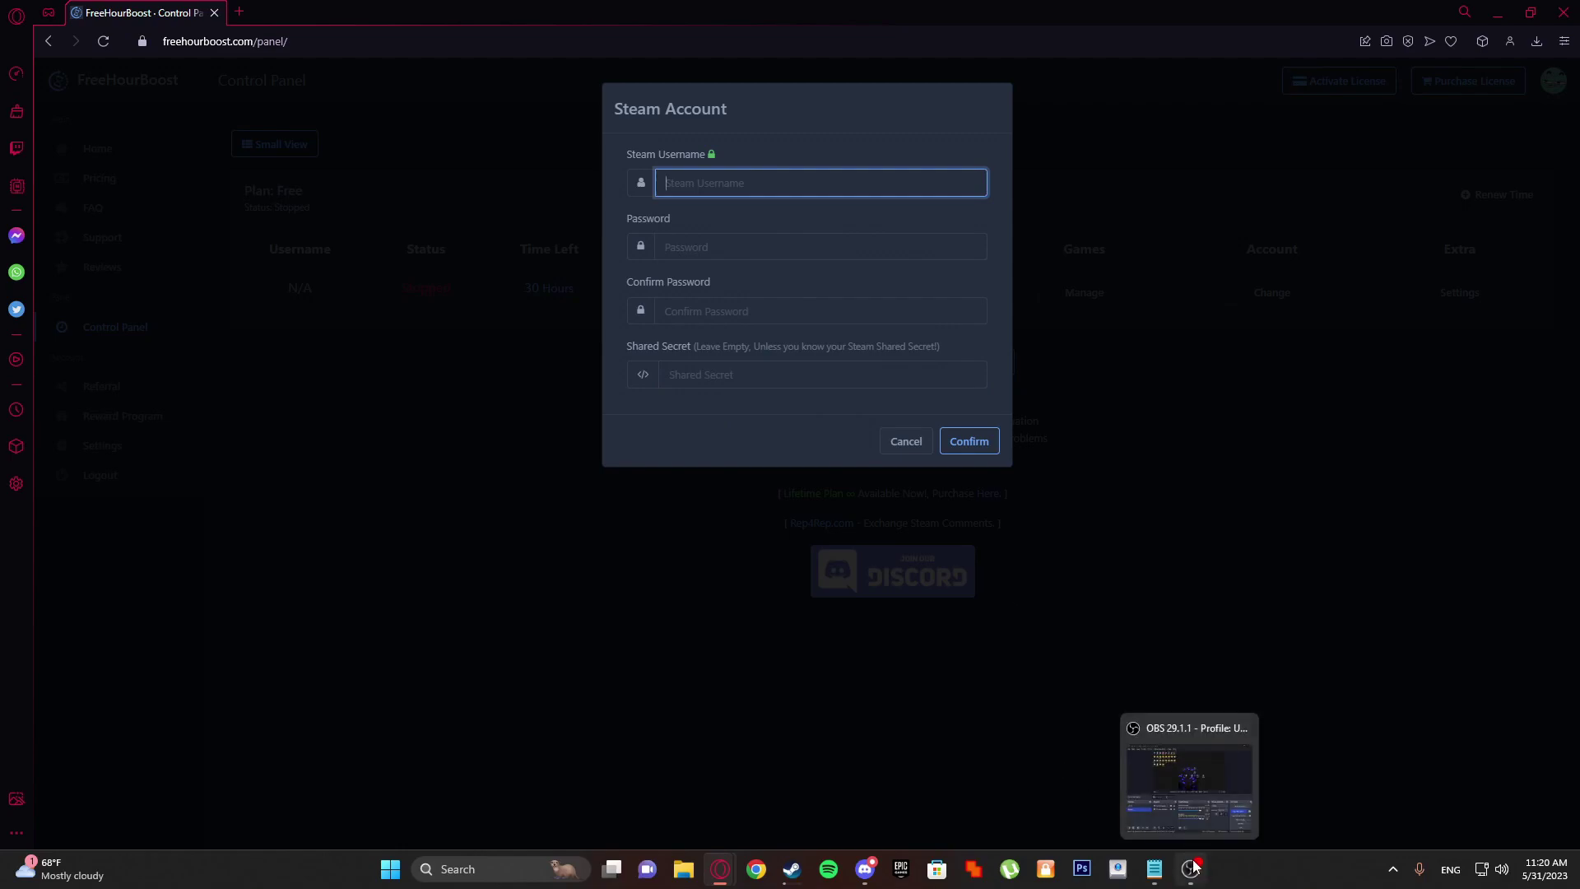
click(1194, 867)
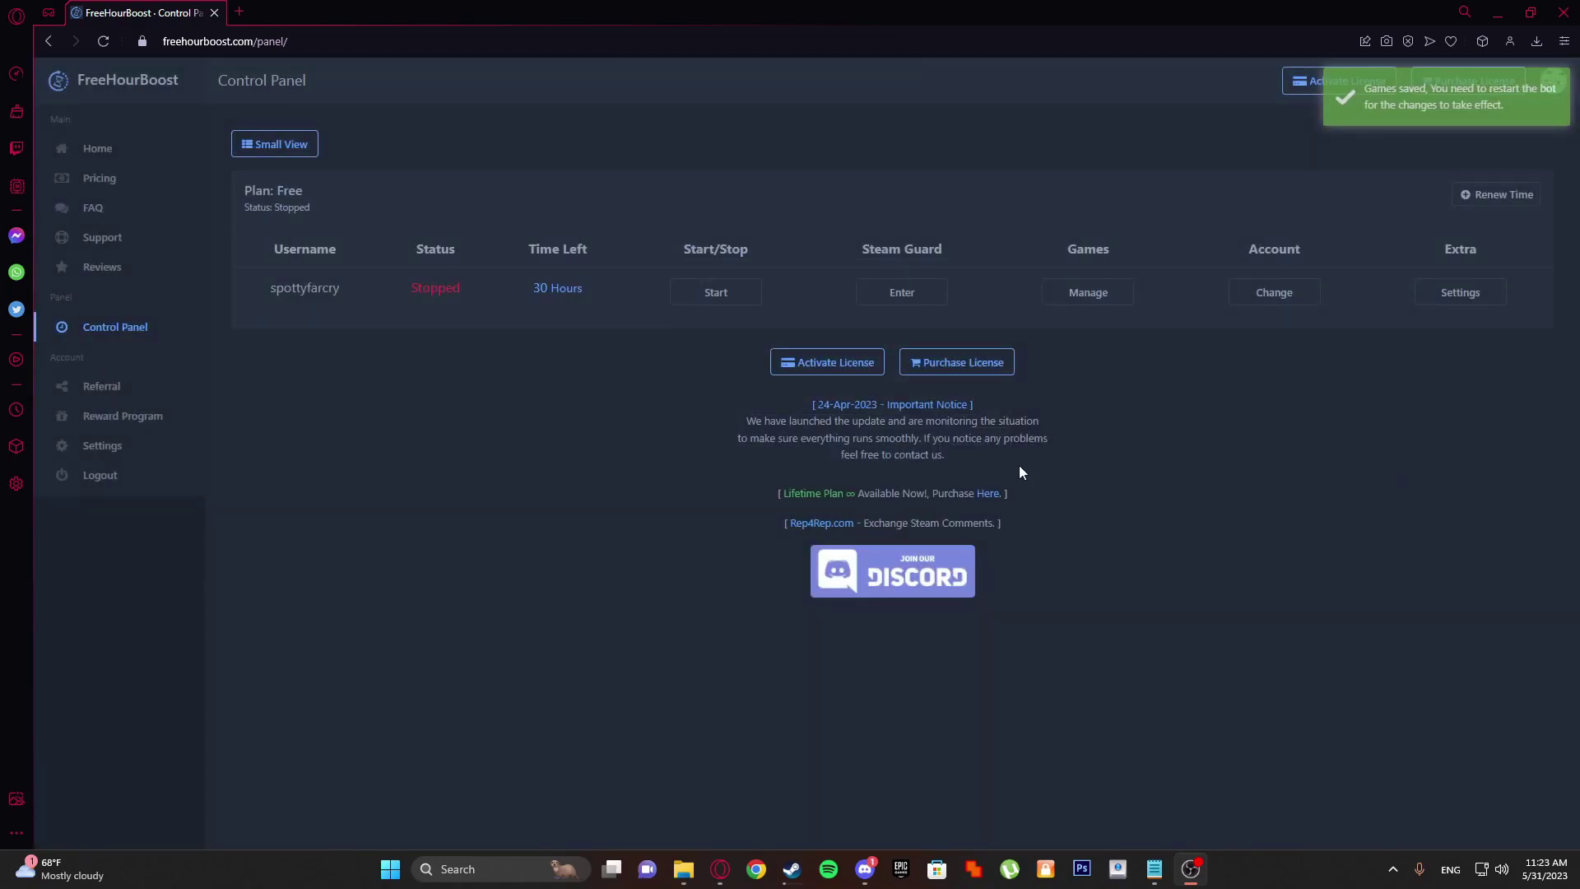
Bring Steam forward and switch to the Counter-Strike: Global Offensive store page
click(792, 868)
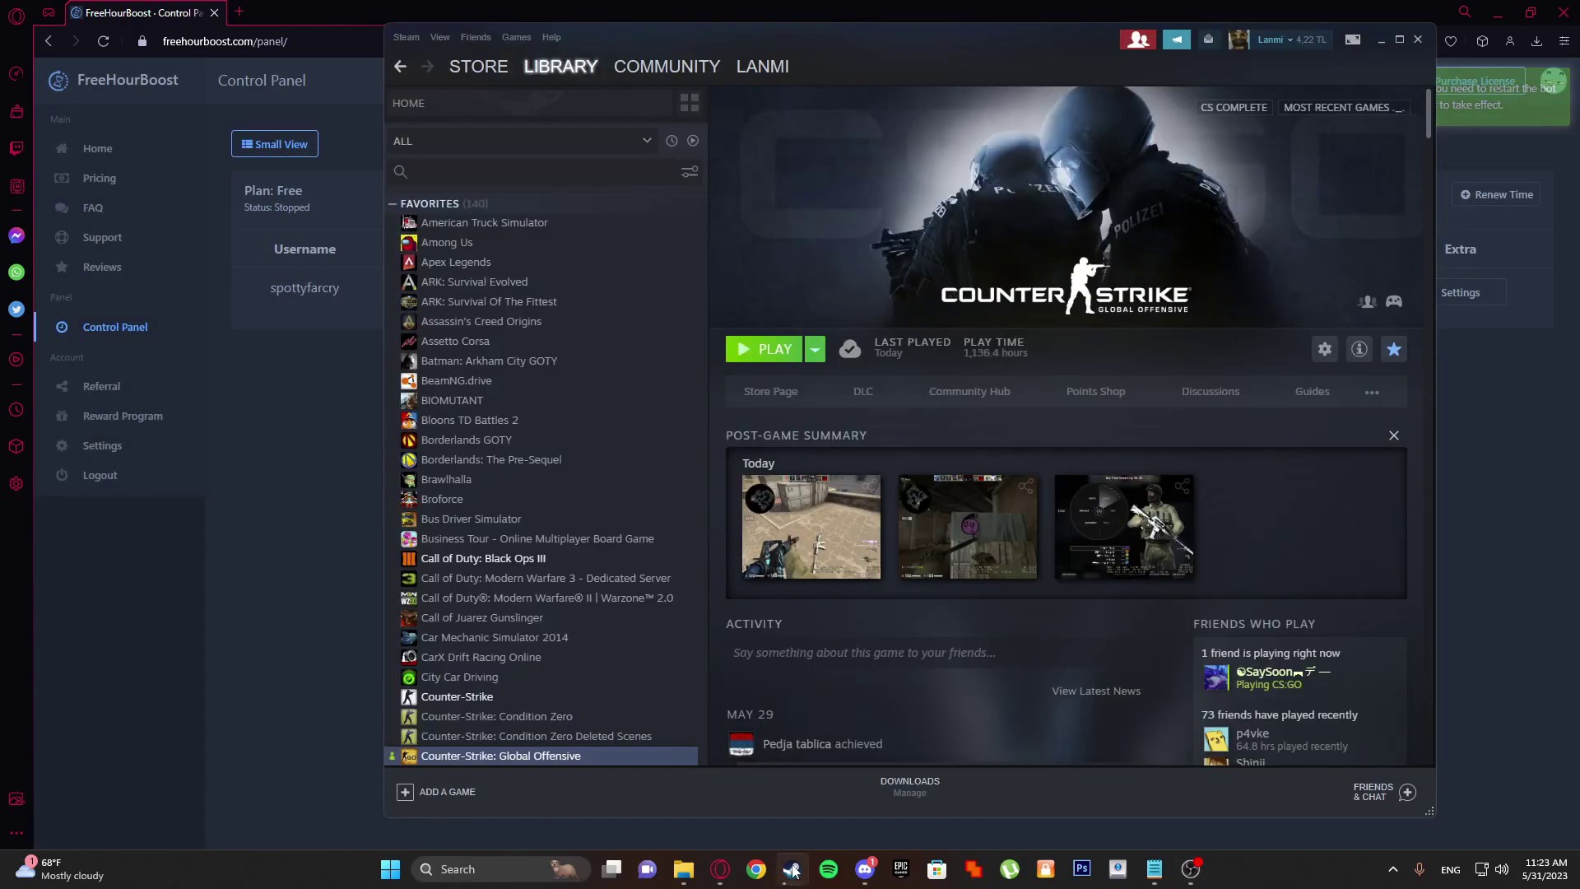
click(787, 395)
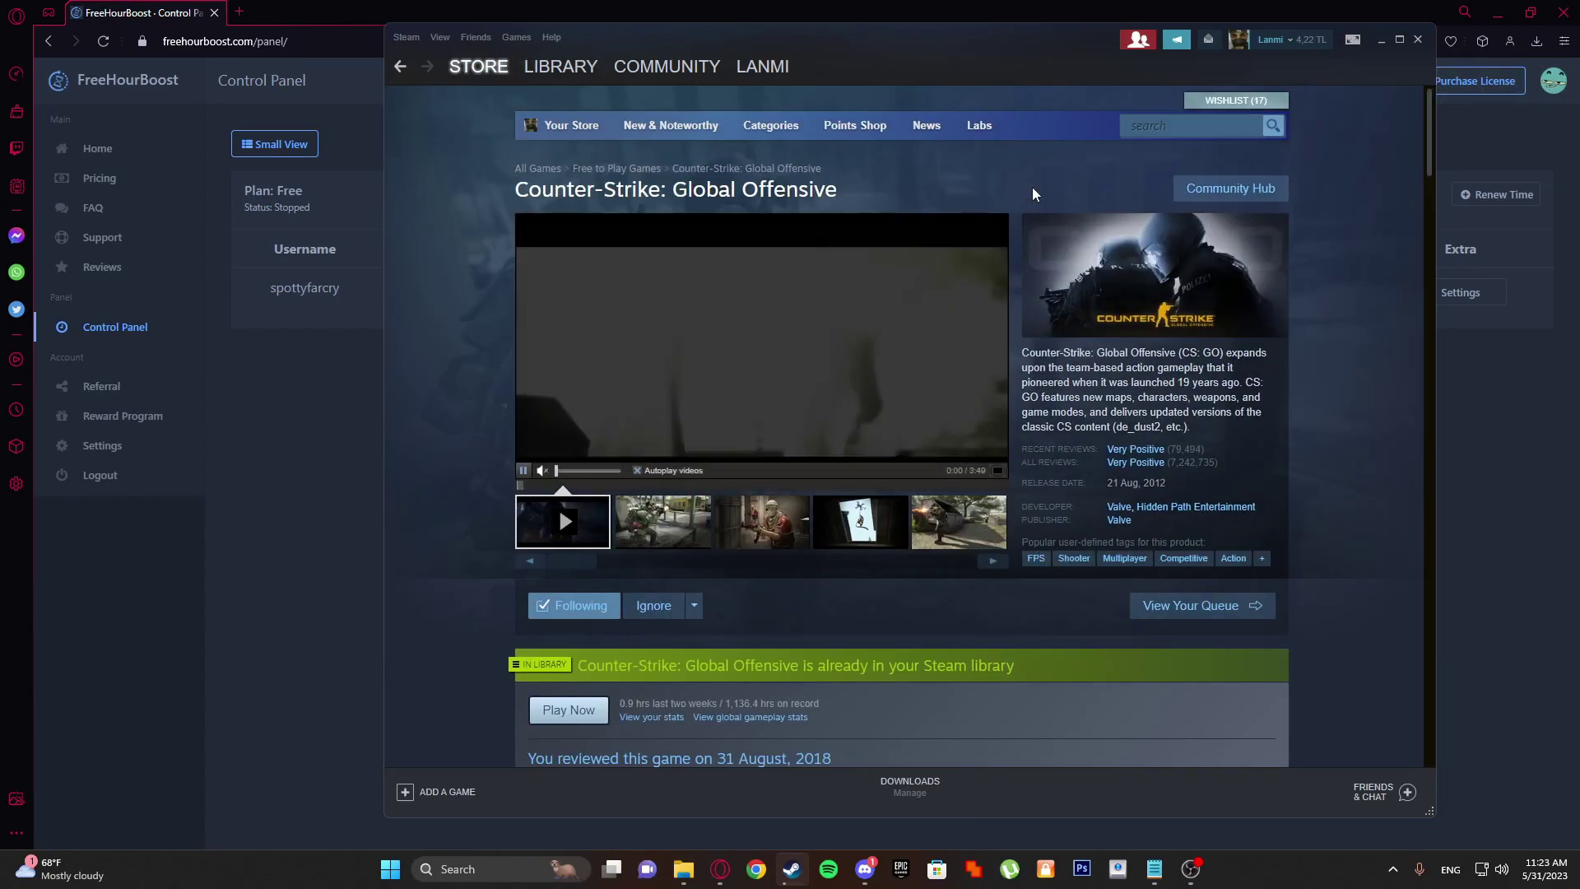
right_click(1034, 189)
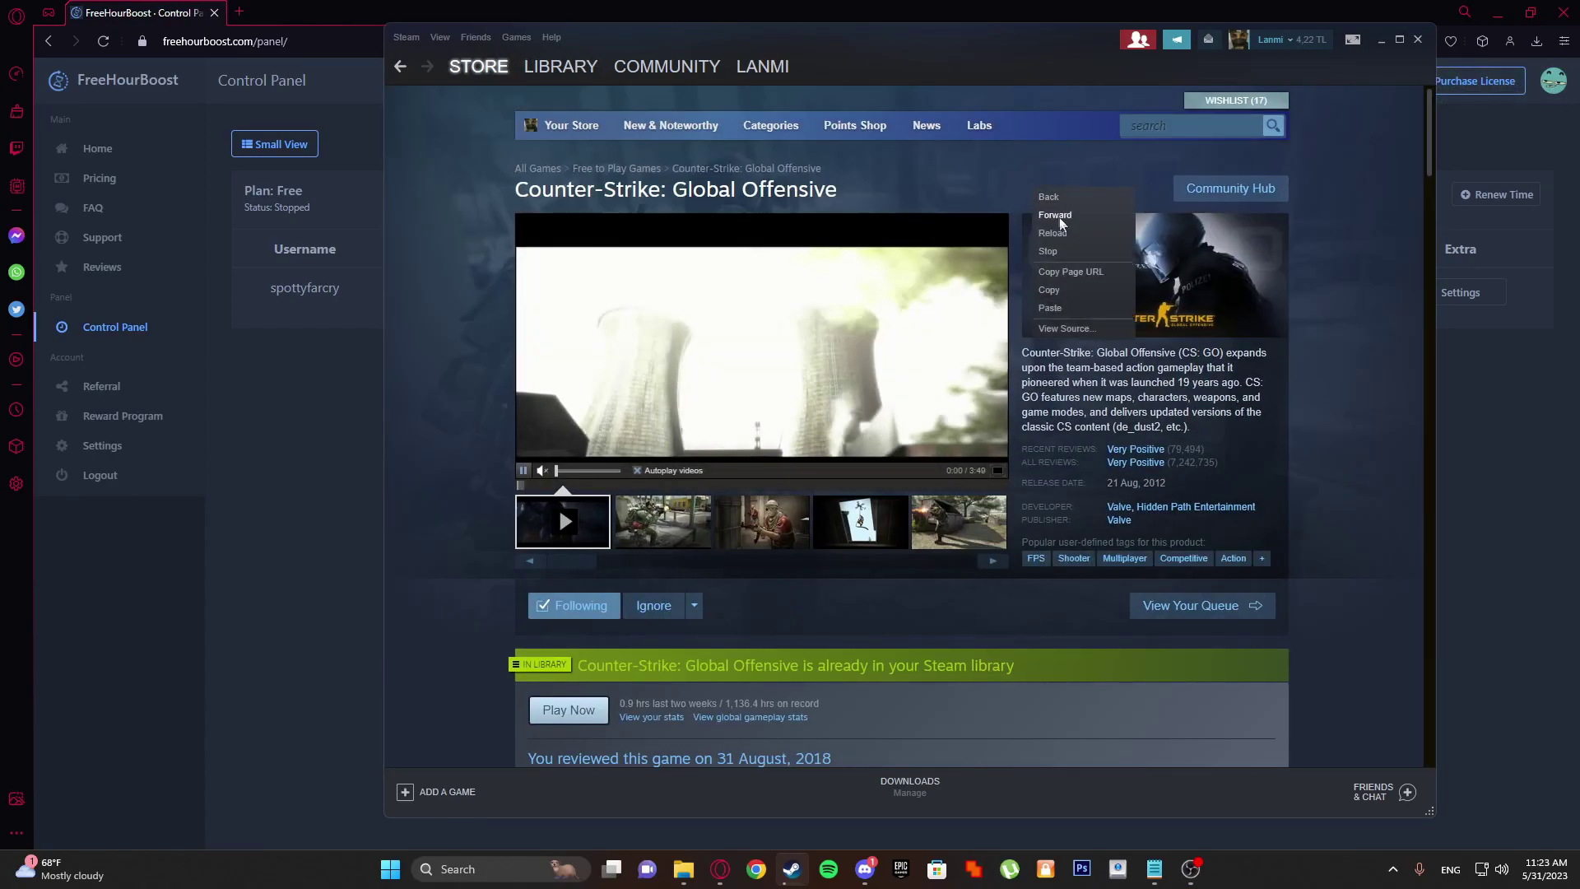
click(963, 224)
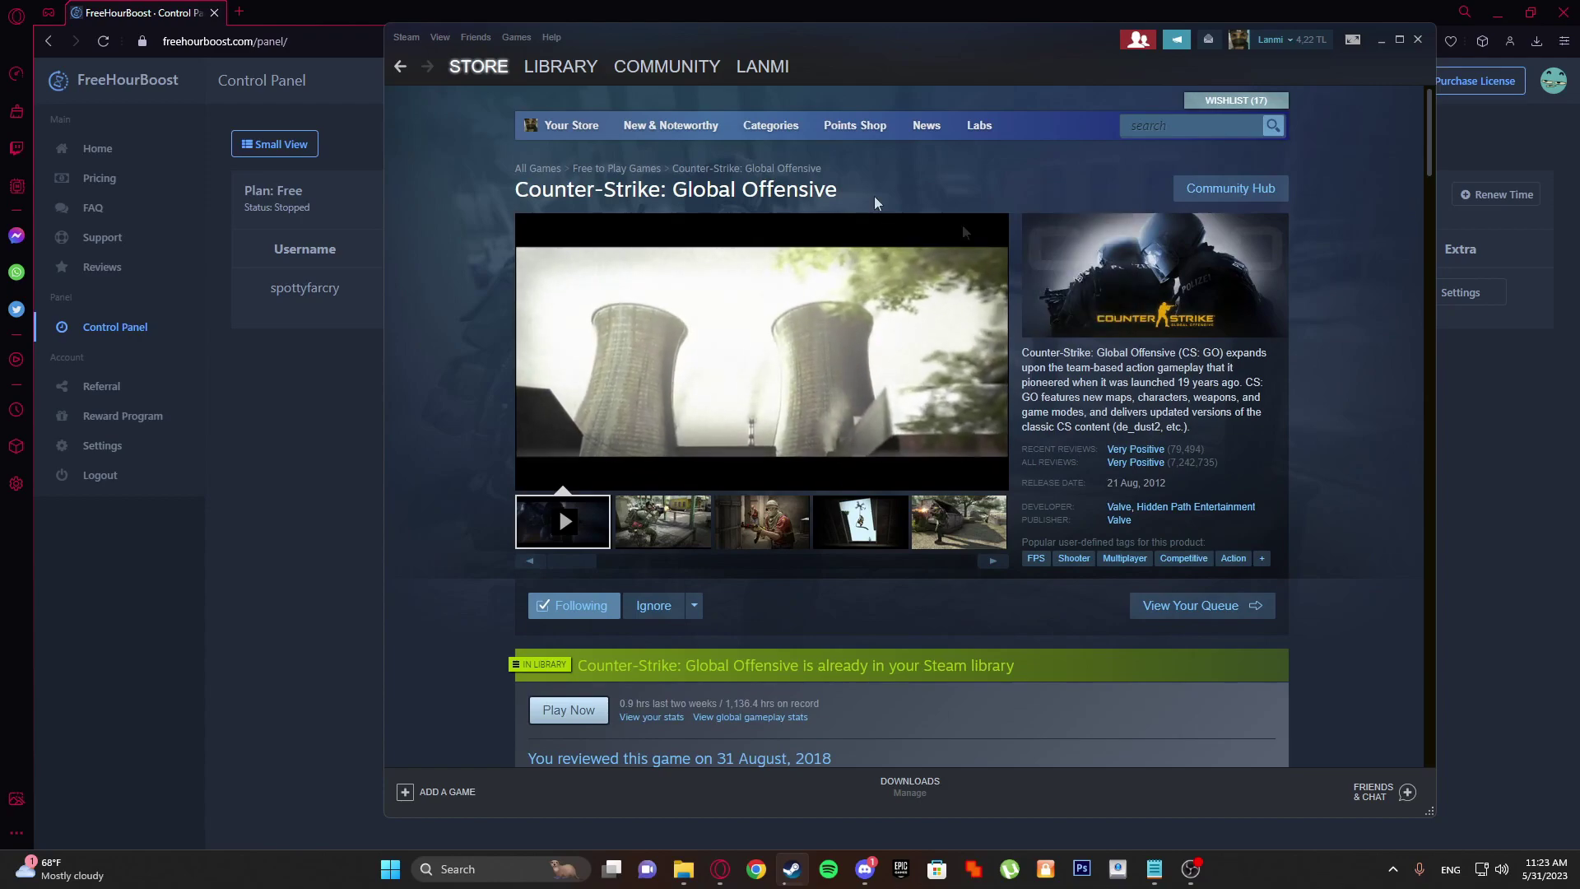
click(247, 13)
Load the pasted CS:GO store URL, entering the Family View PIN and confirming age
text(https://store.steampowered.com/app/730/CounterStrike_Global_Offensive/)
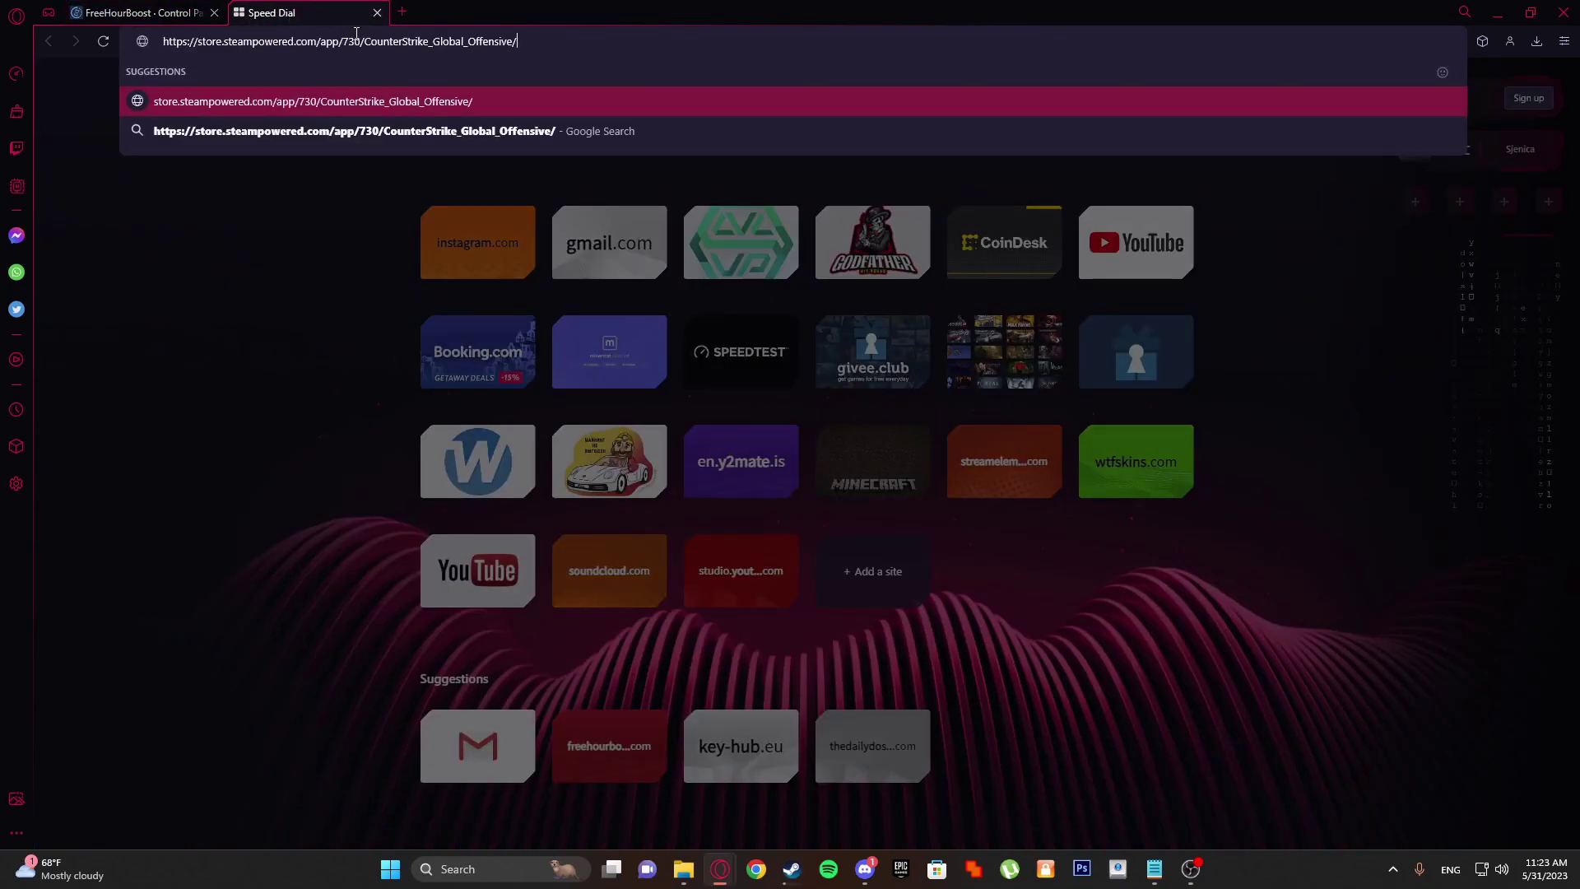
key(Return)
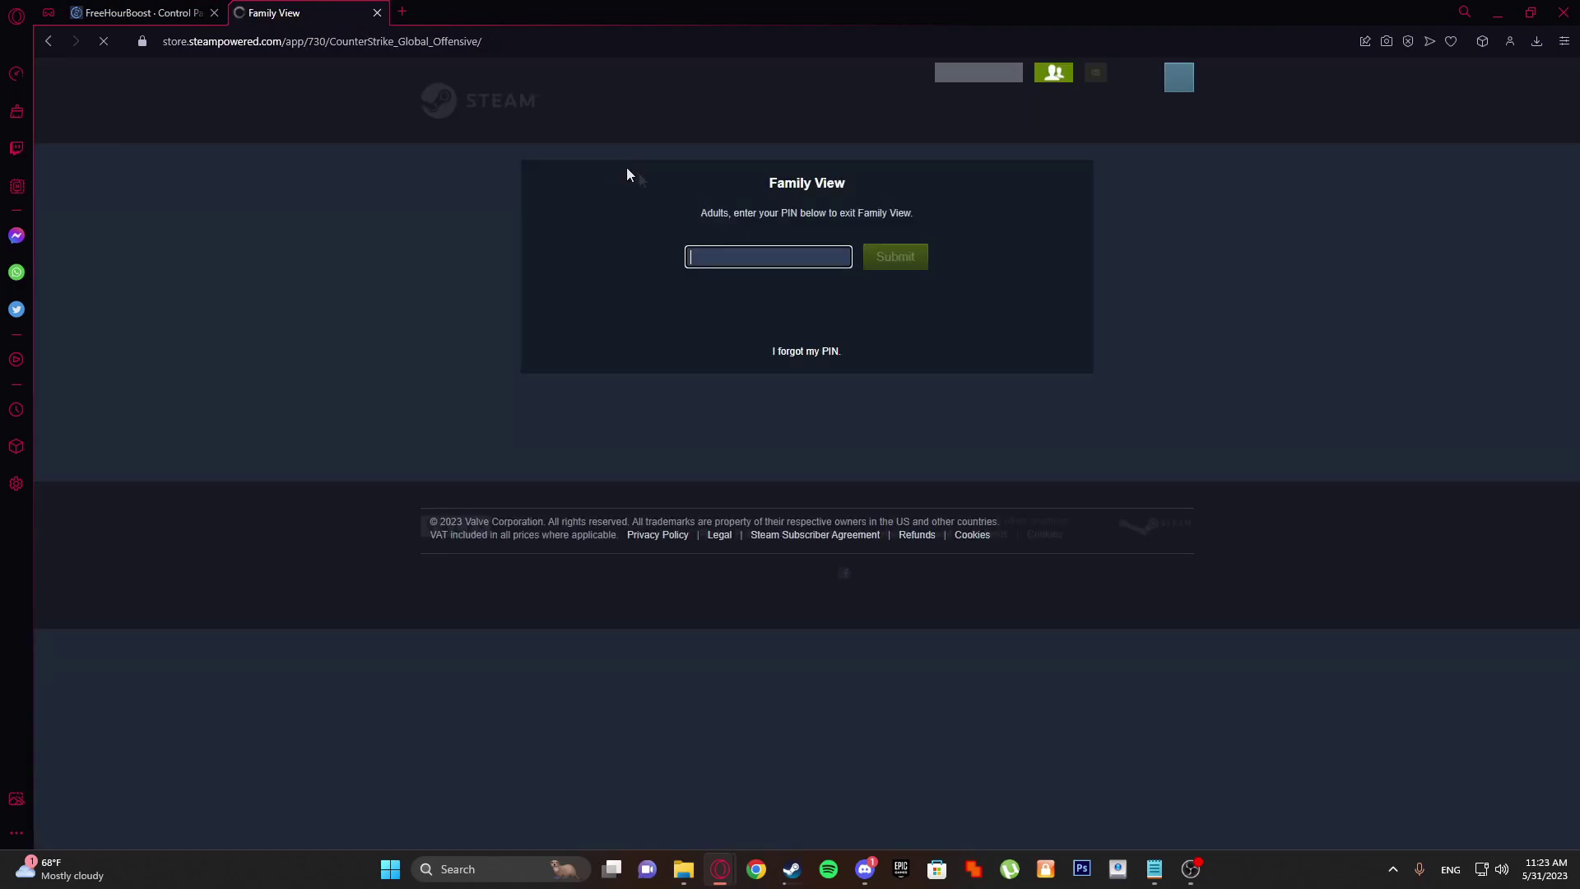
text(•)
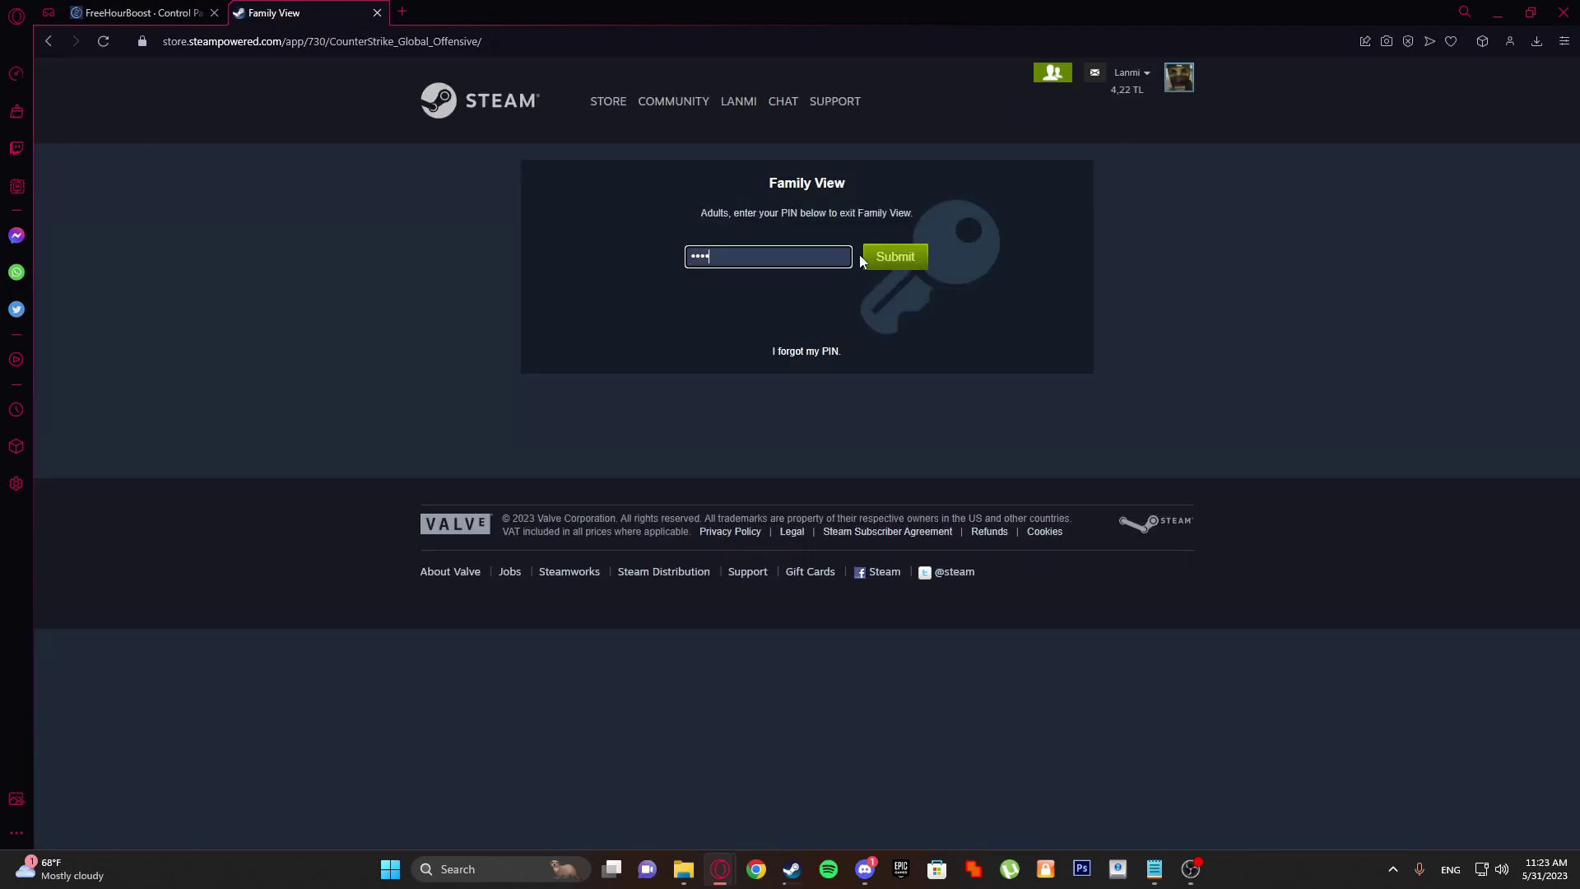
click(1033, 329)
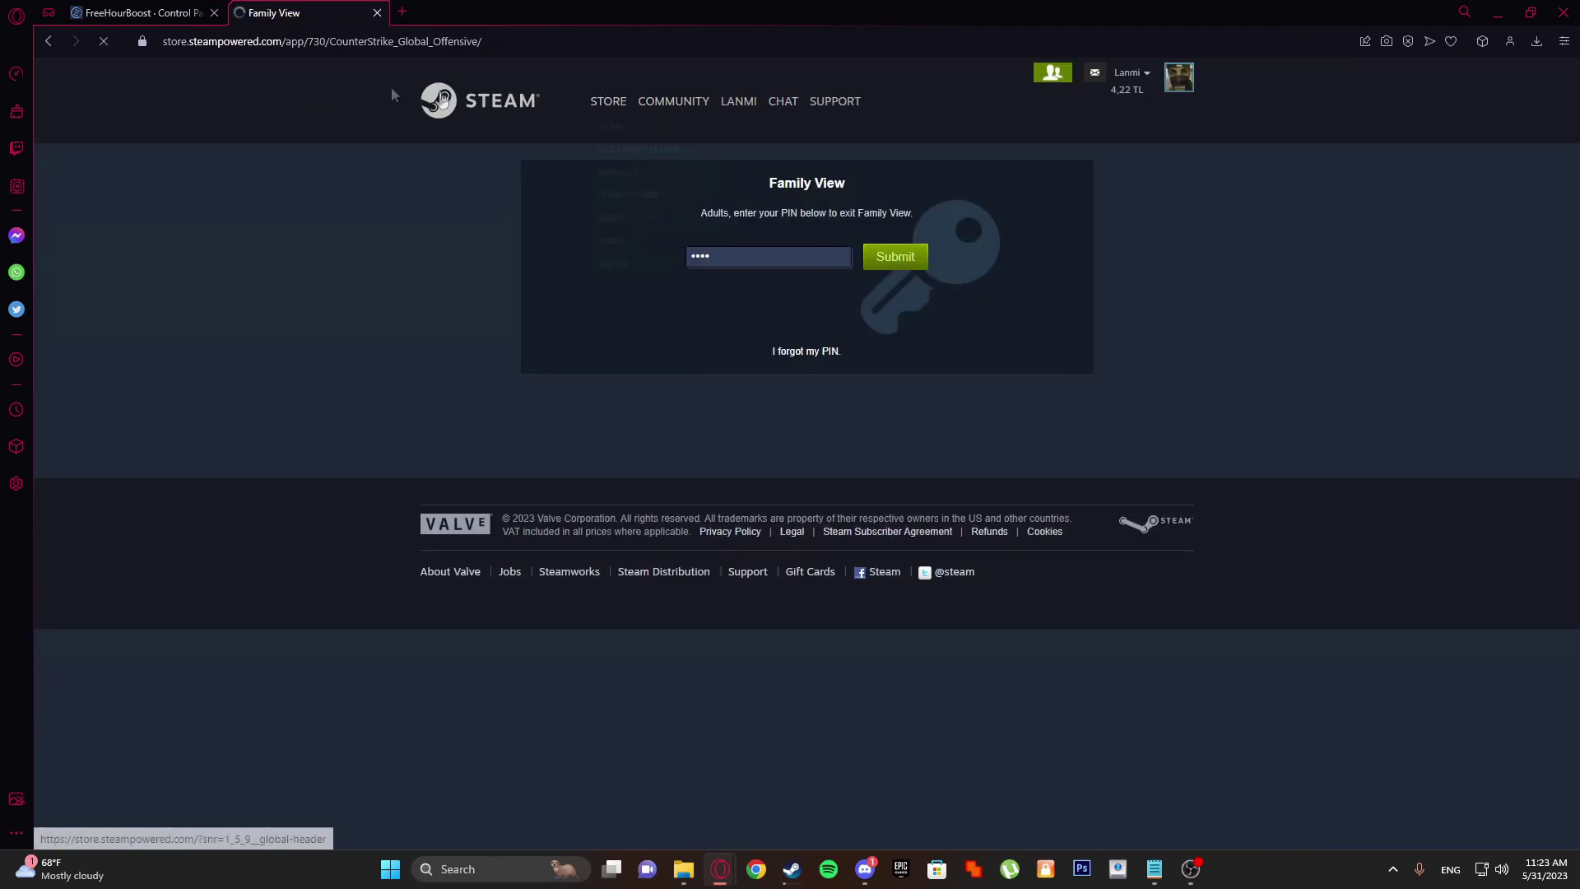
click(767, 574)
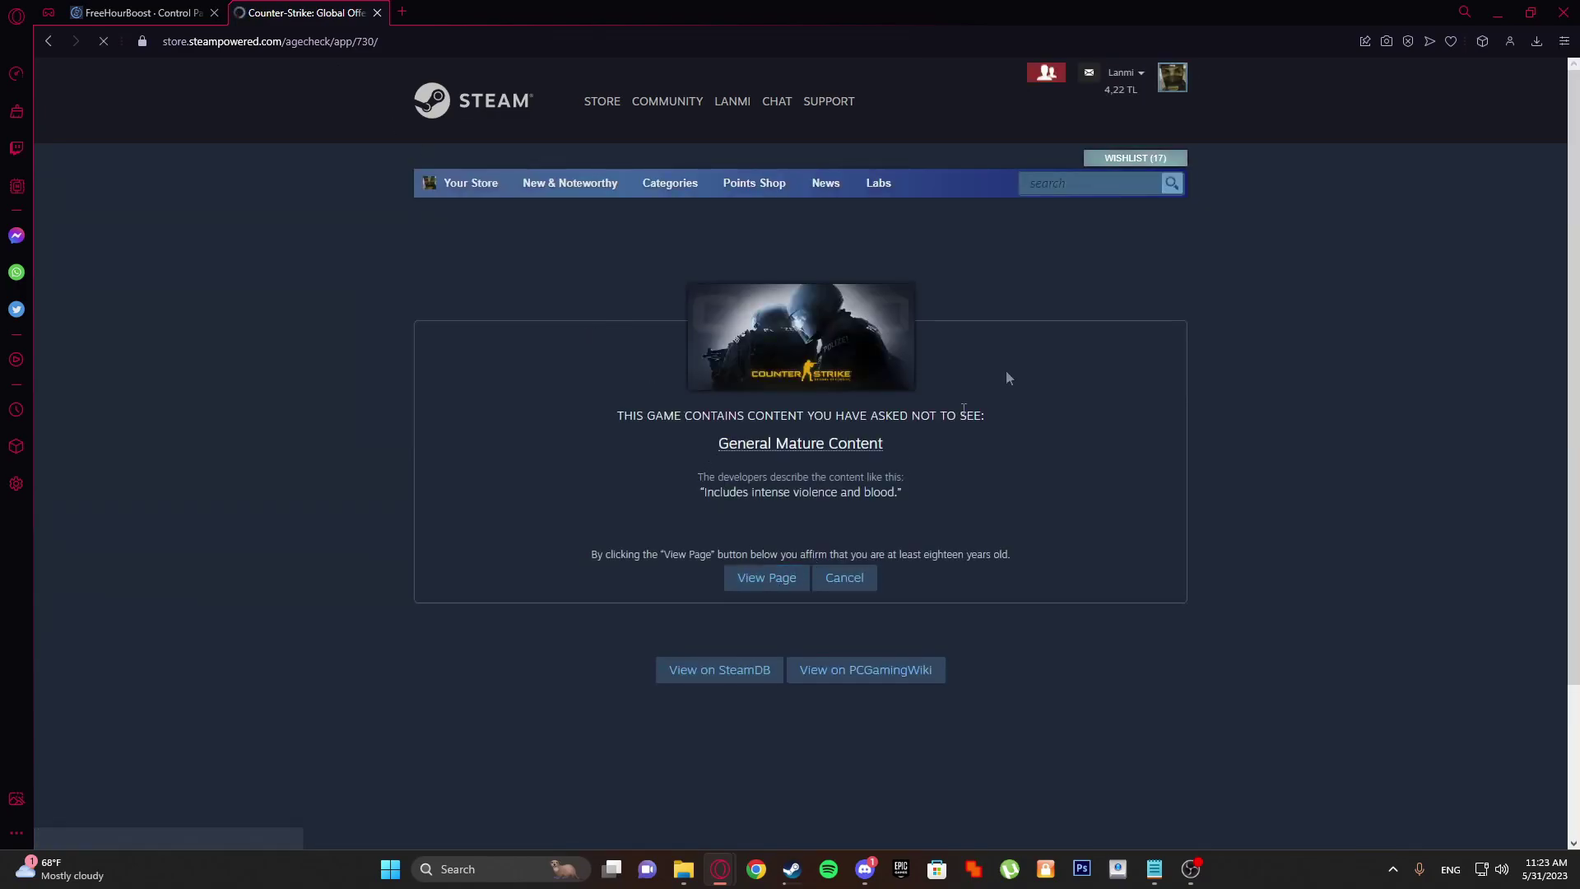
scroll(458, 318, down, 2)
scroll(459, 317, up, 1)
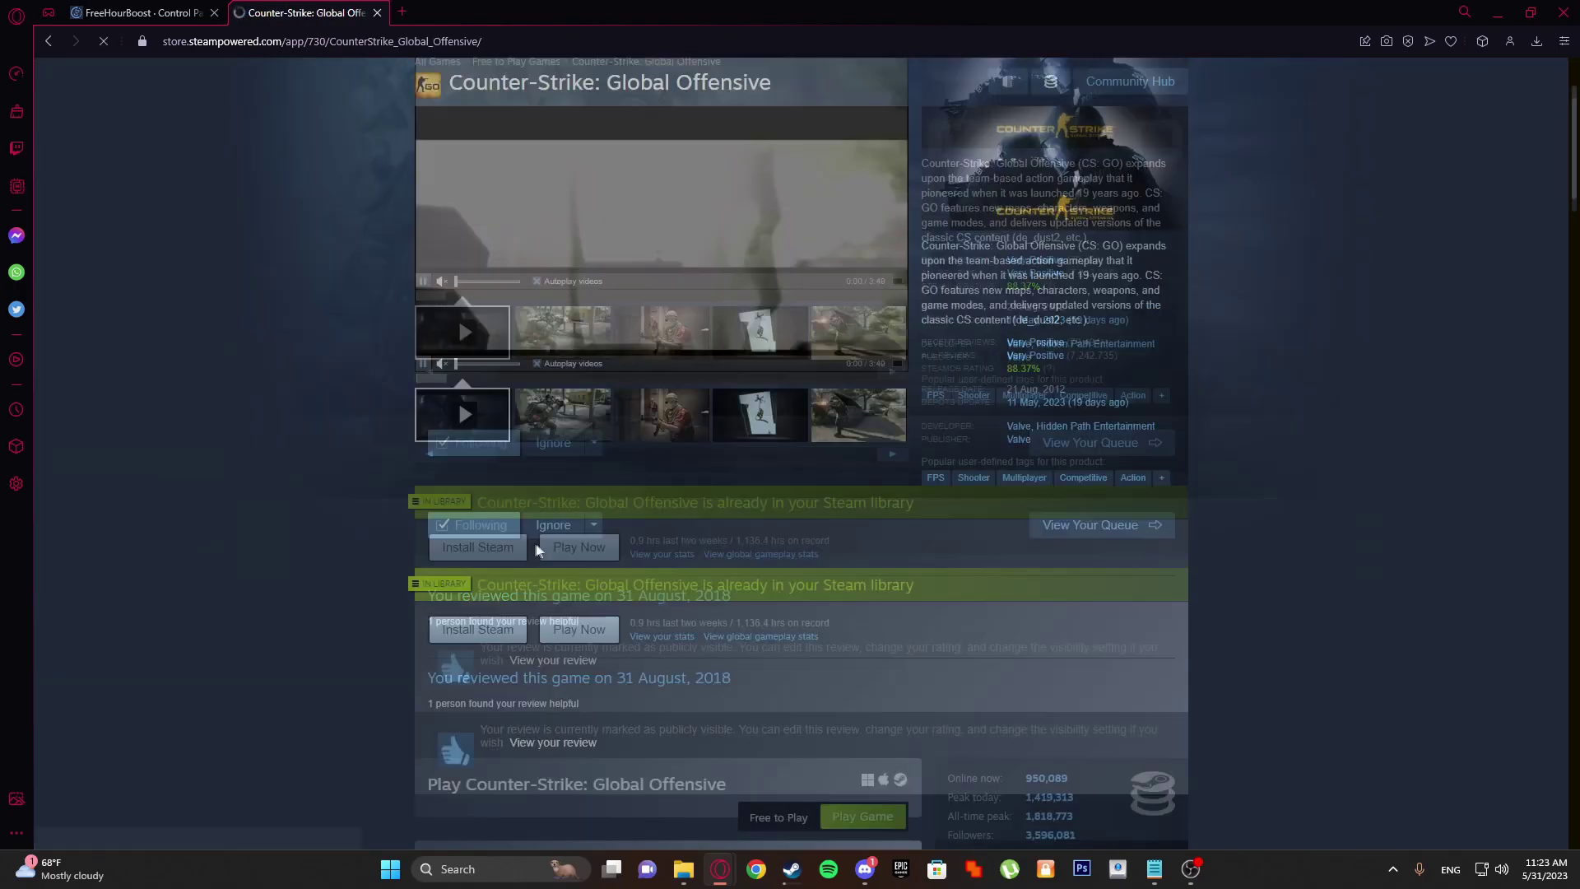
scroll(363, 360, up, 1)
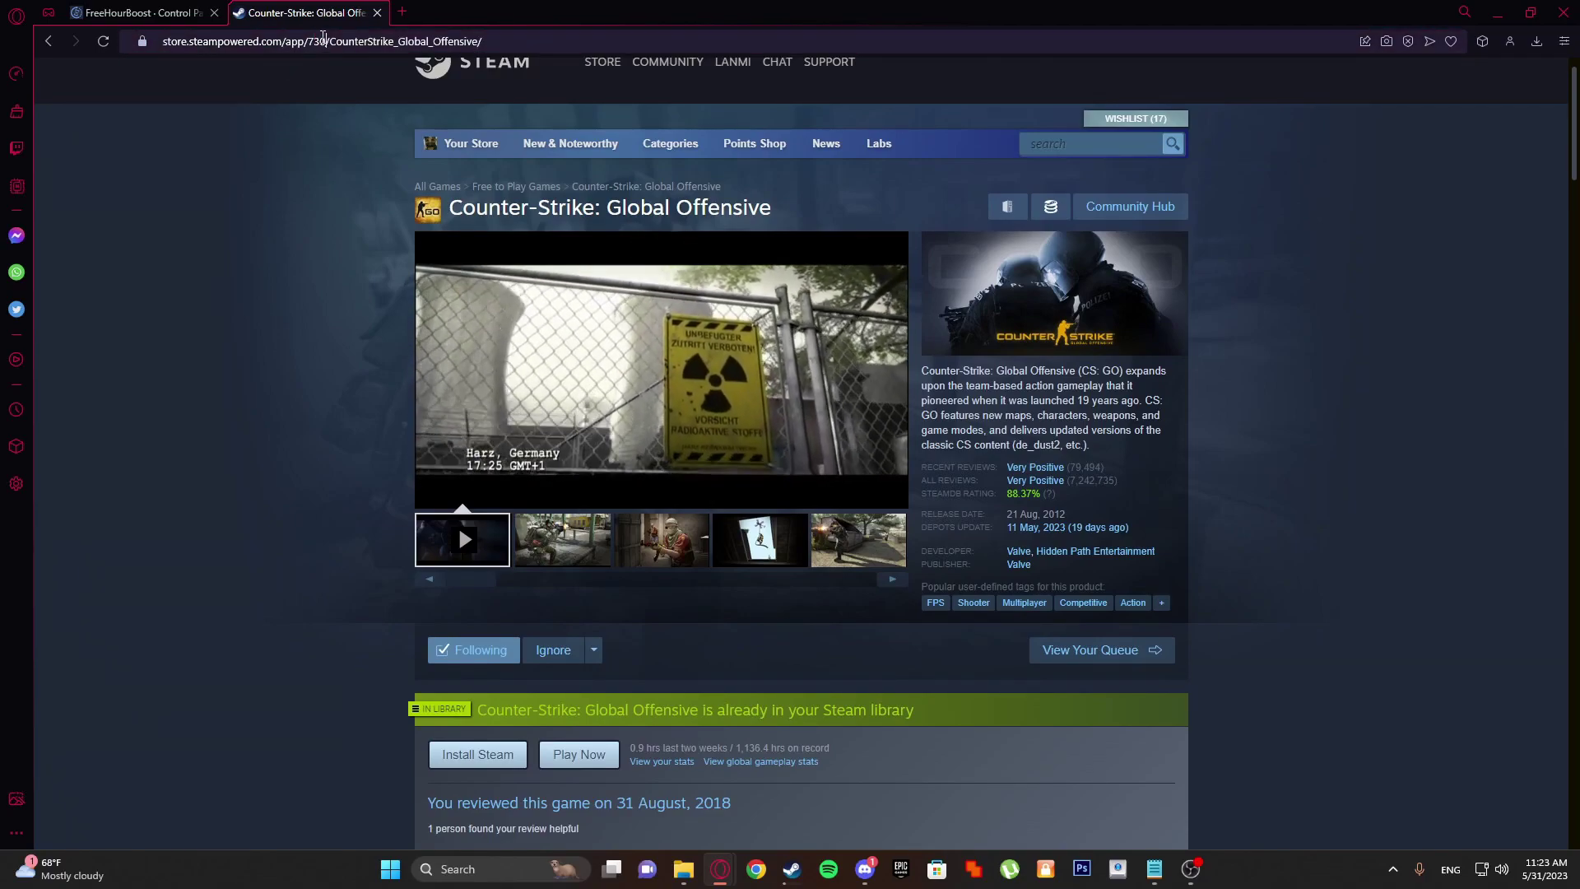
Copy the store page address and return to the FreeHourBoost control panel
right_click(309, 45)
click(340, 107)
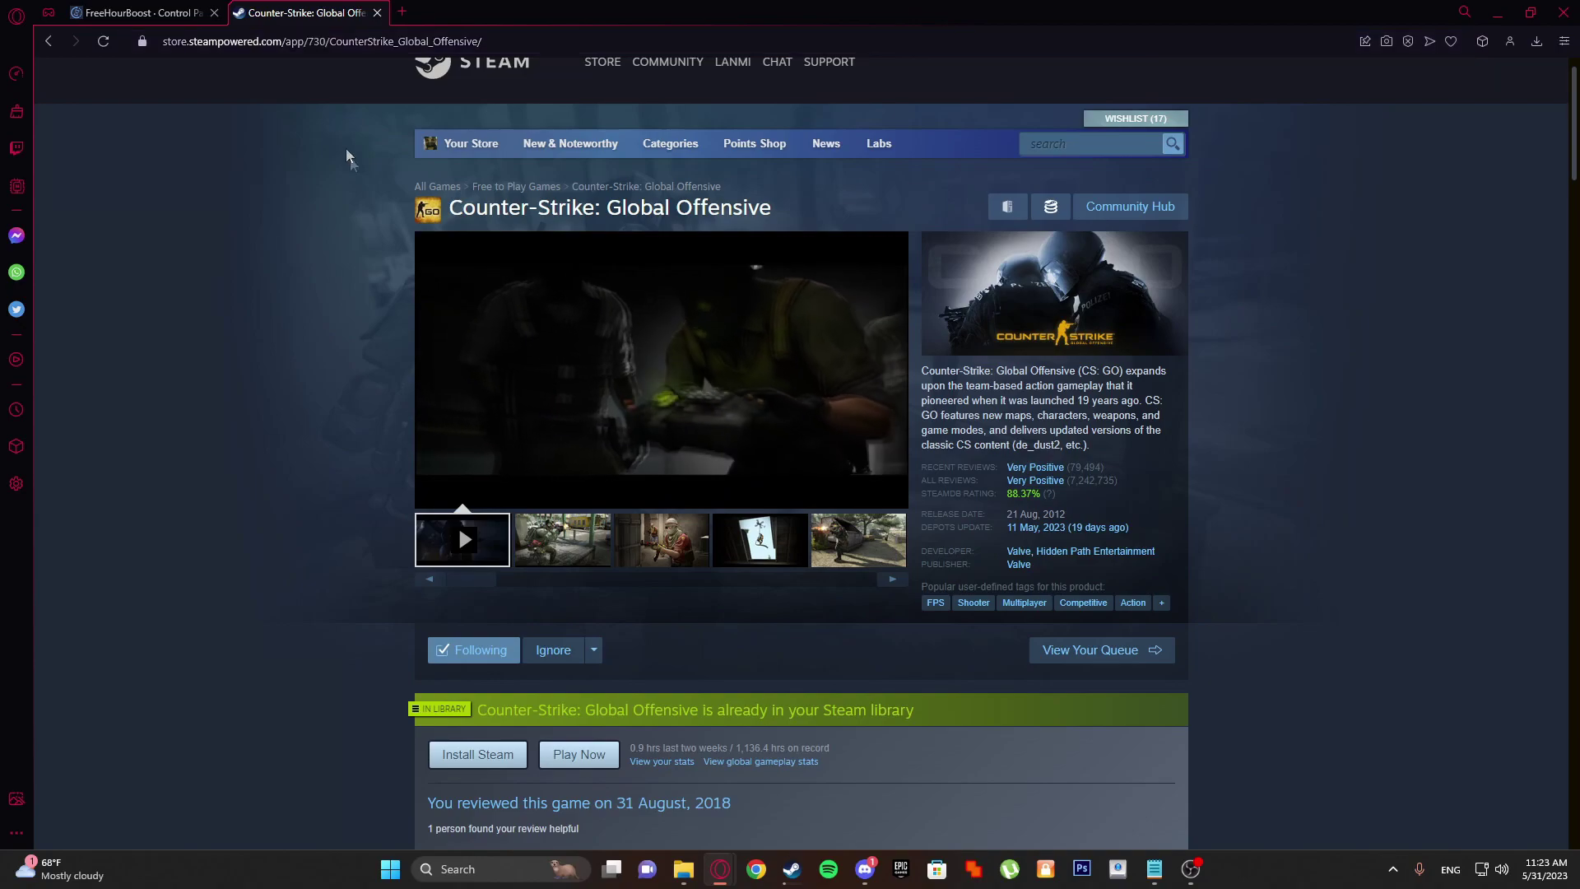
scroll(349, 152, up, 1)
click(140, 12)
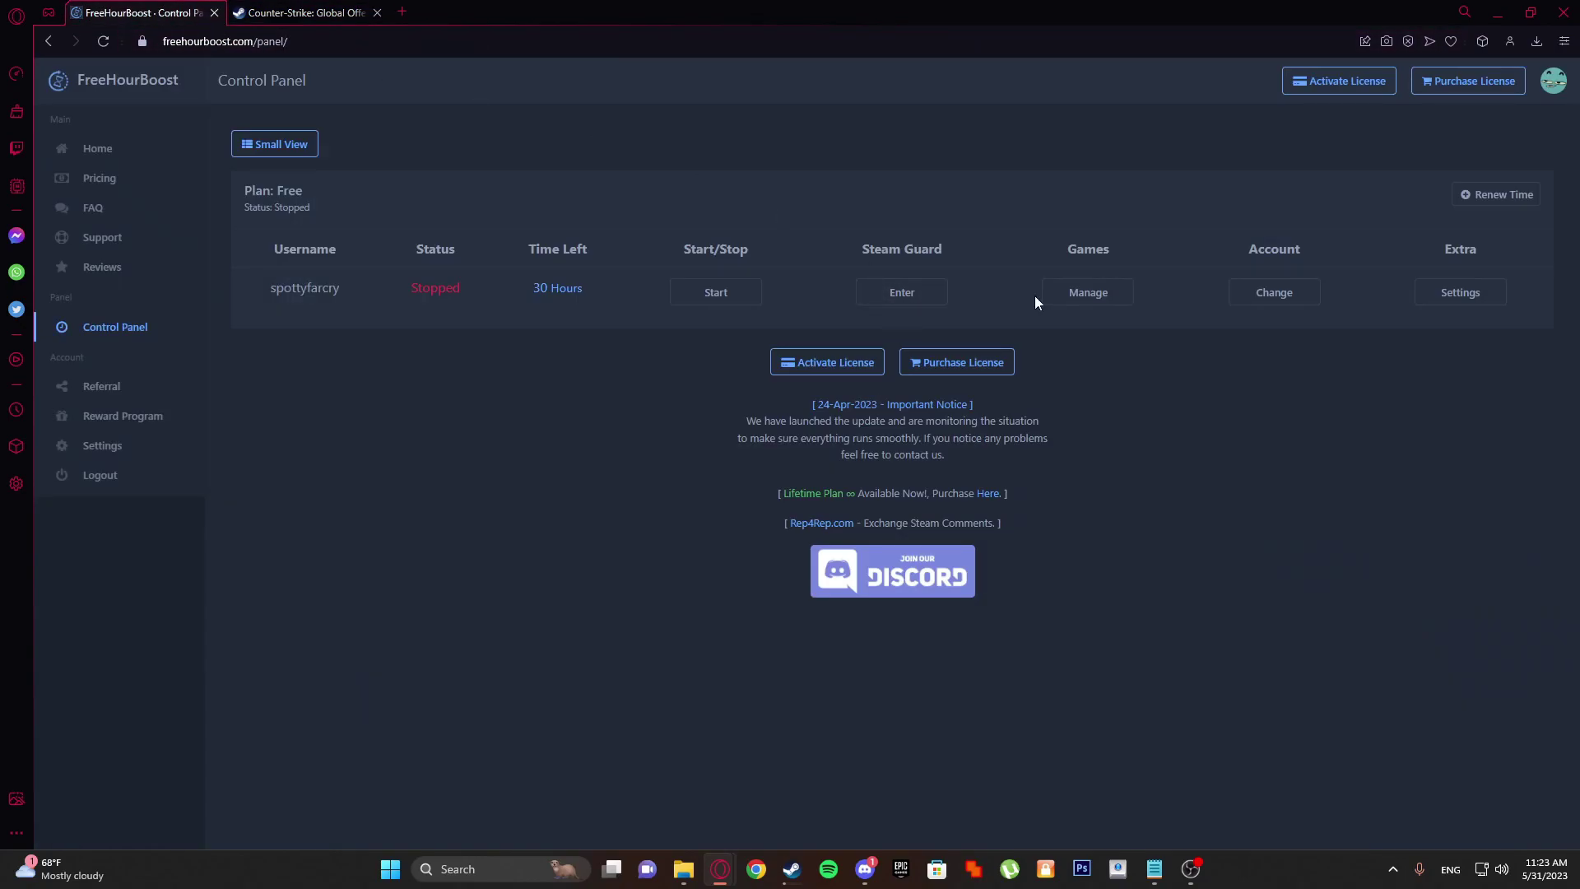
Under Manage, search 730, select Counter-Strike: Global Offensive, and save the games list
click(1082, 296)
click(593, 182)
text(730)
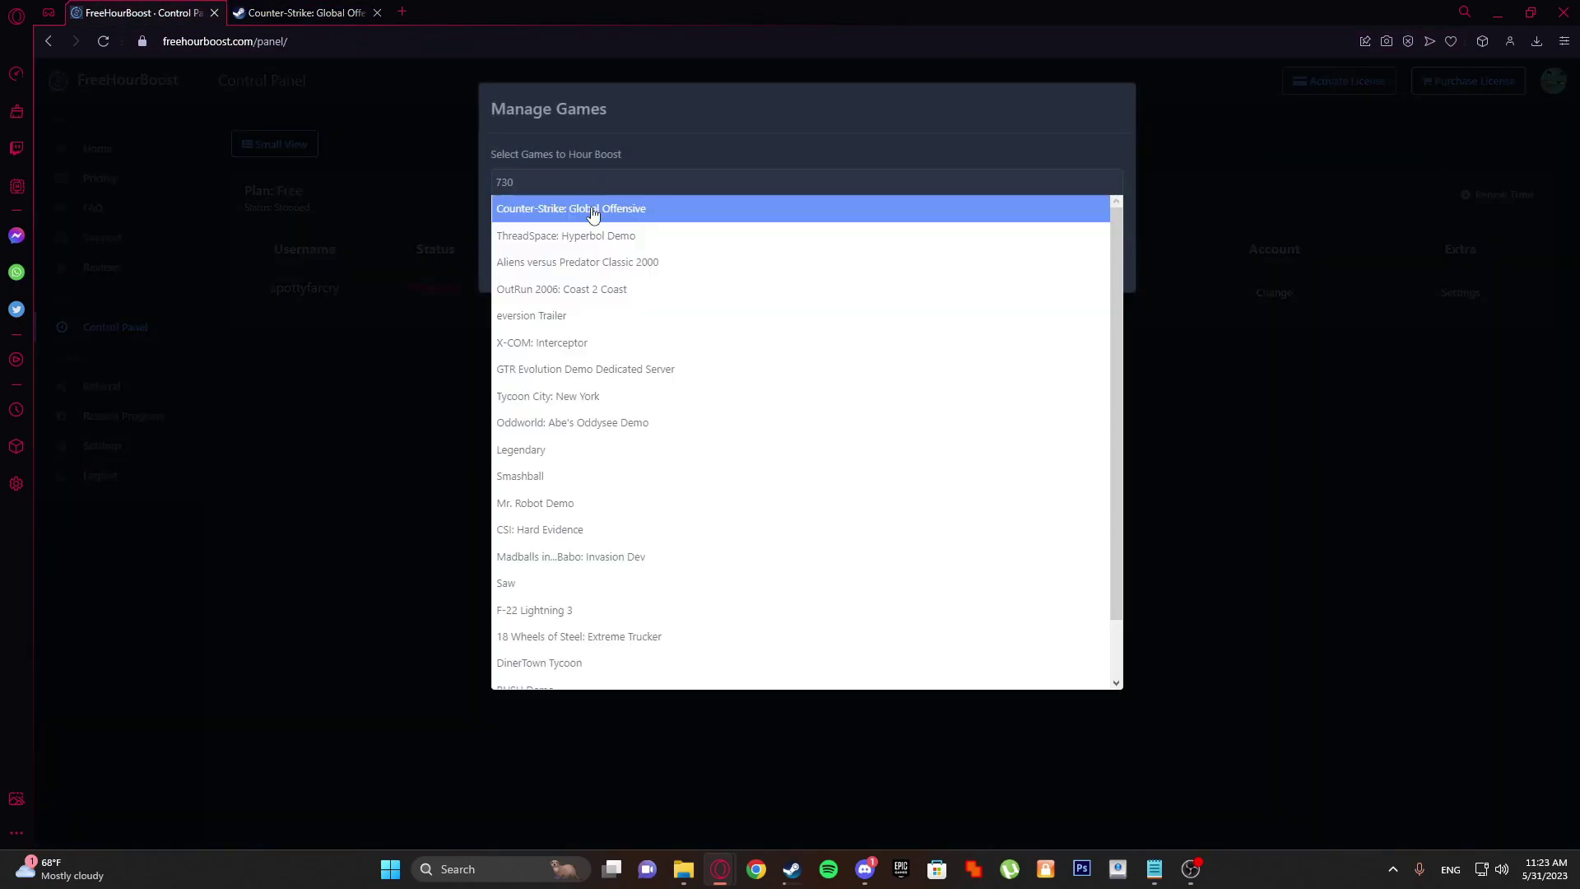
click(592, 211)
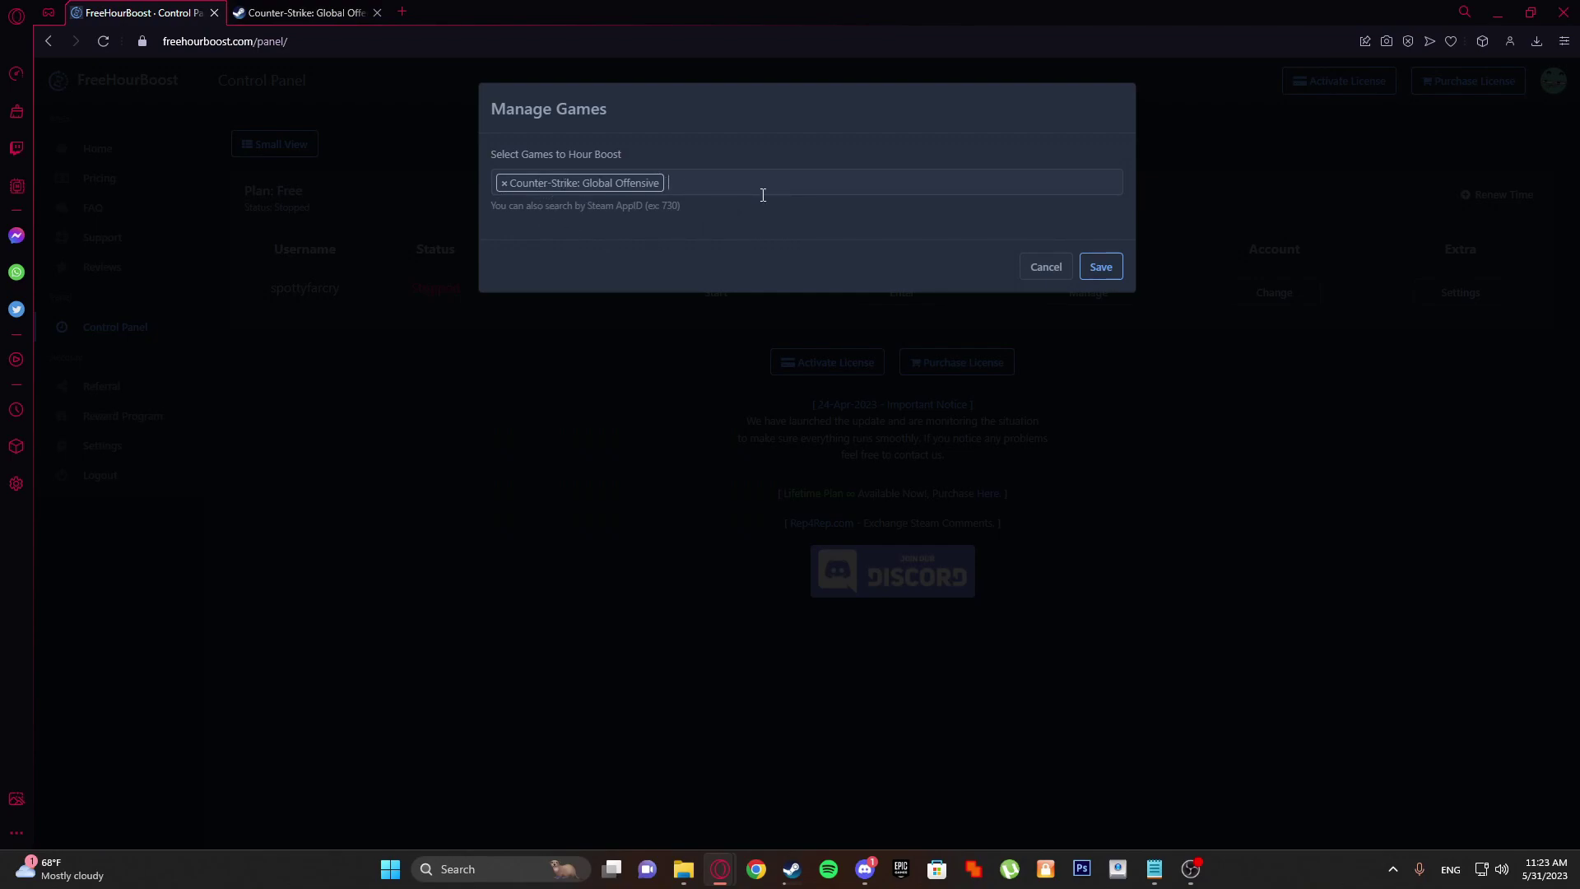
click(1098, 269)
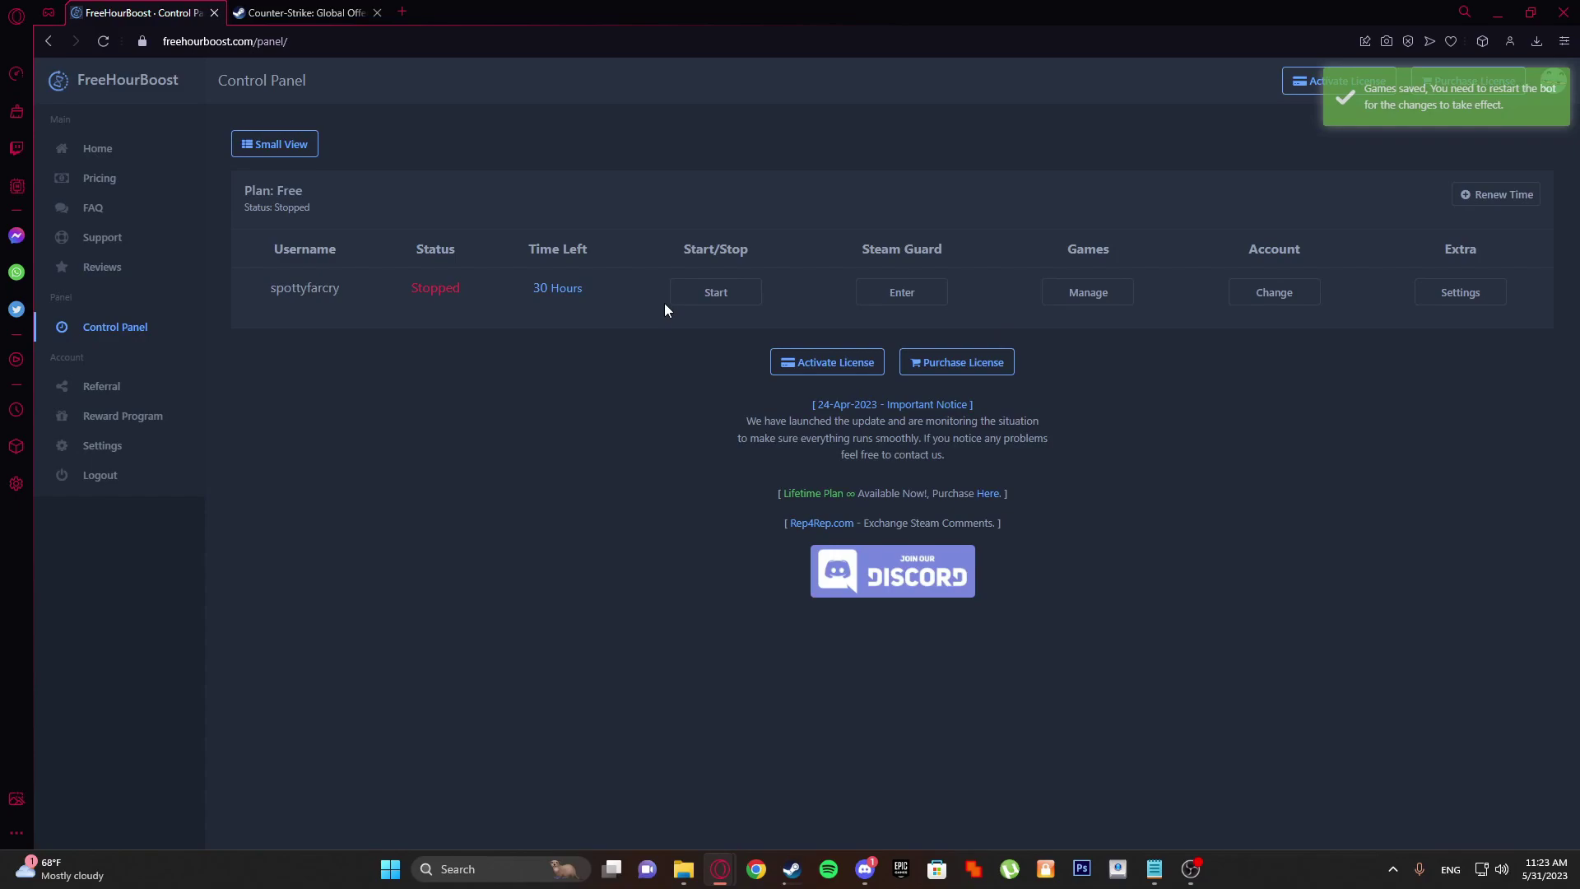
Start the boost and submit the Steam Guard code so the account runs
click(697, 299)
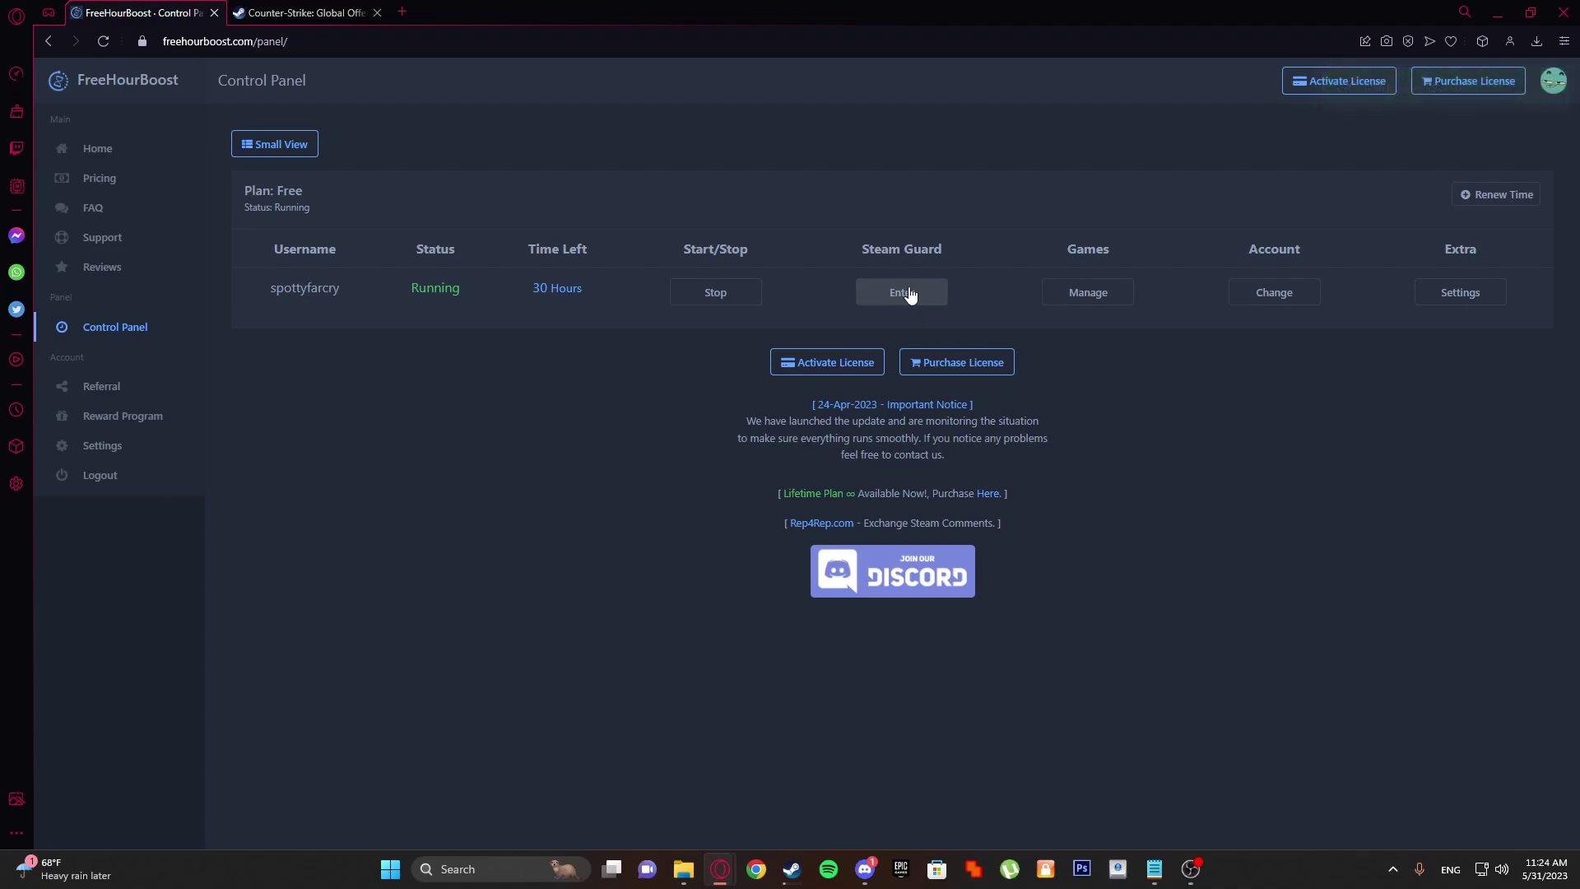
click(900, 296)
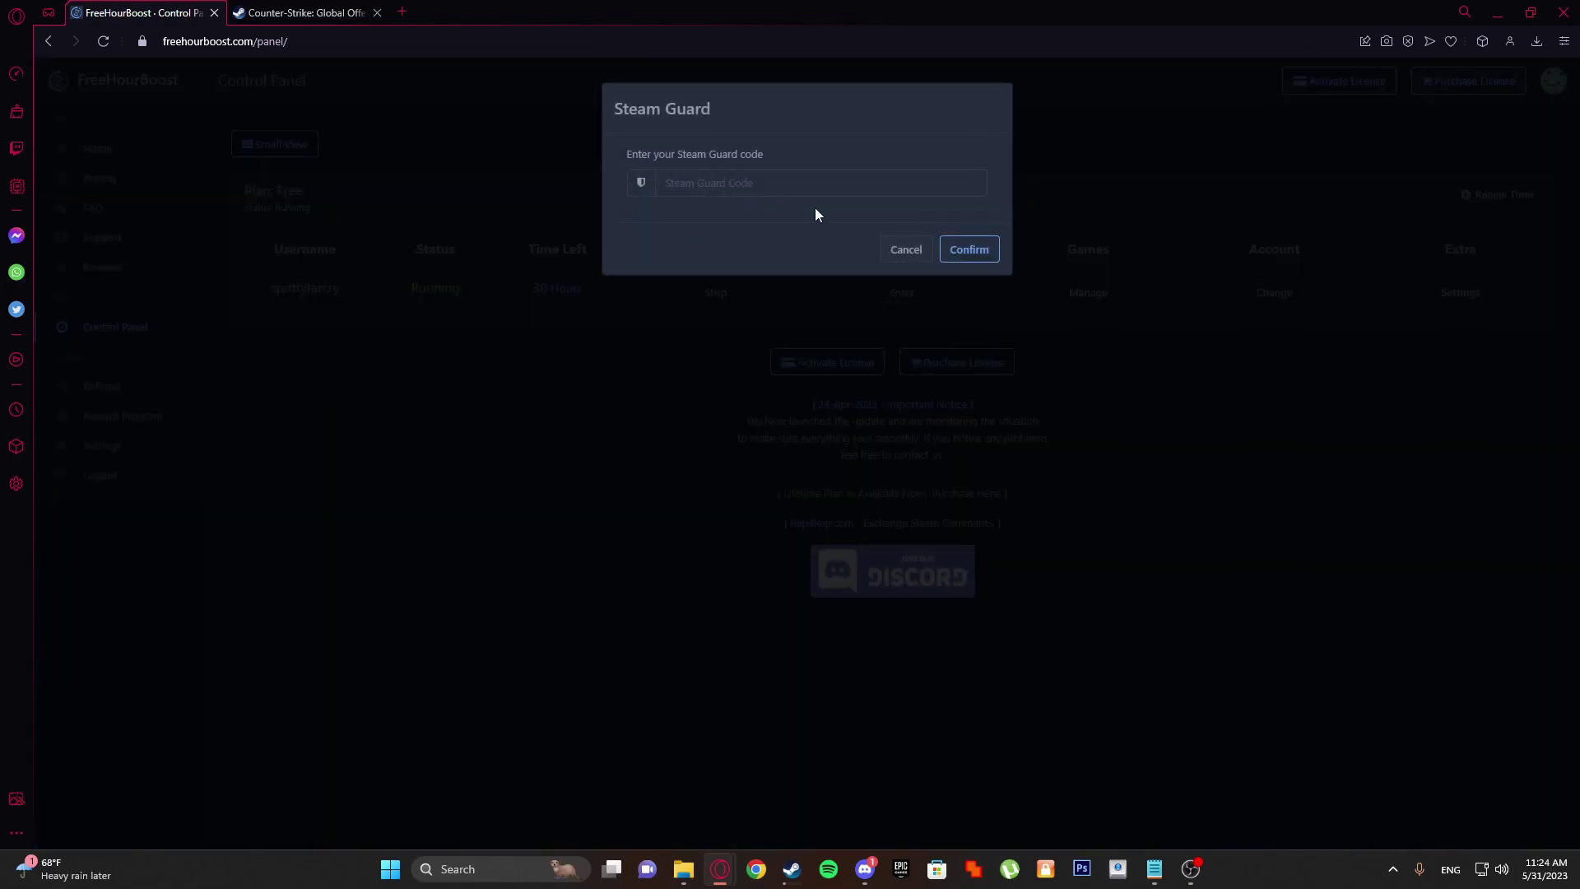
click(973, 251)
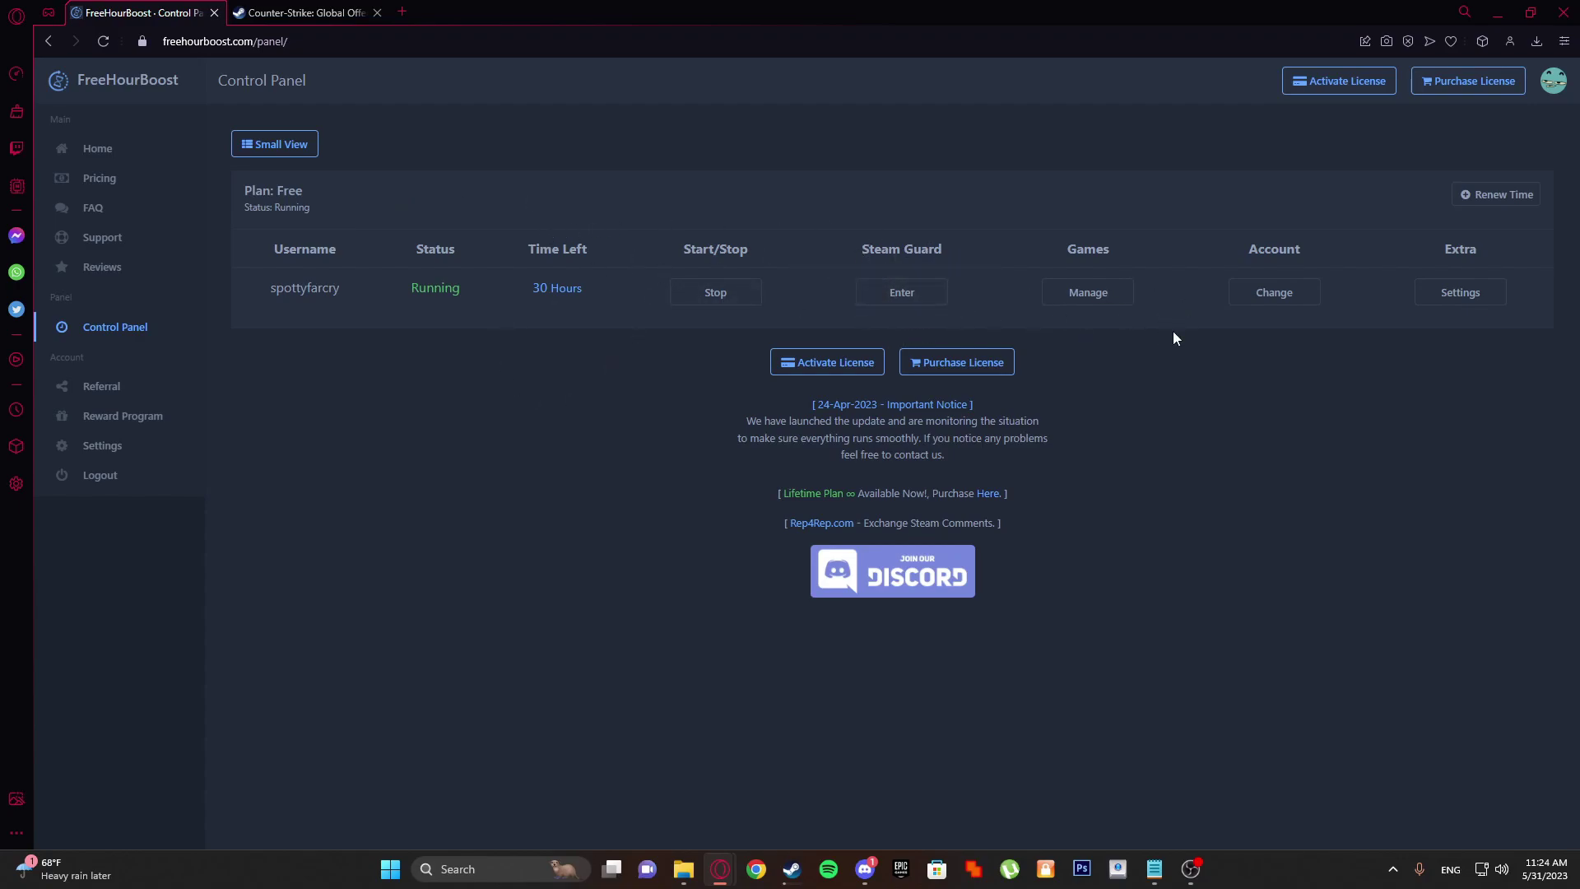
click(791, 868)
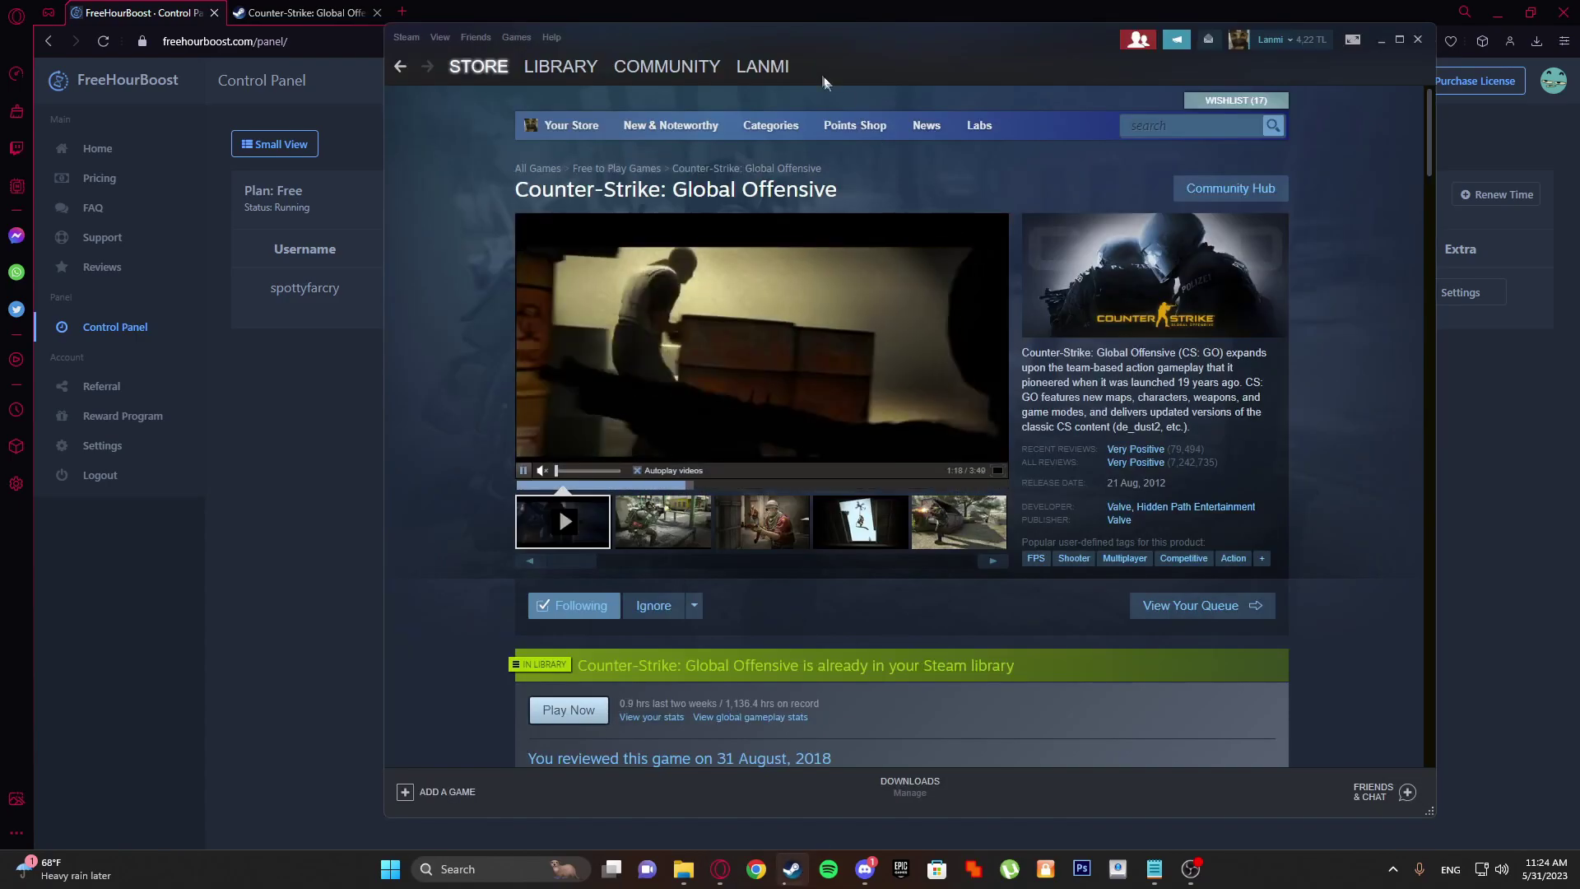
Check your Steam profile shows FreeHourBoost.com, toggling Friends & Chat, then go to the library
click(761, 66)
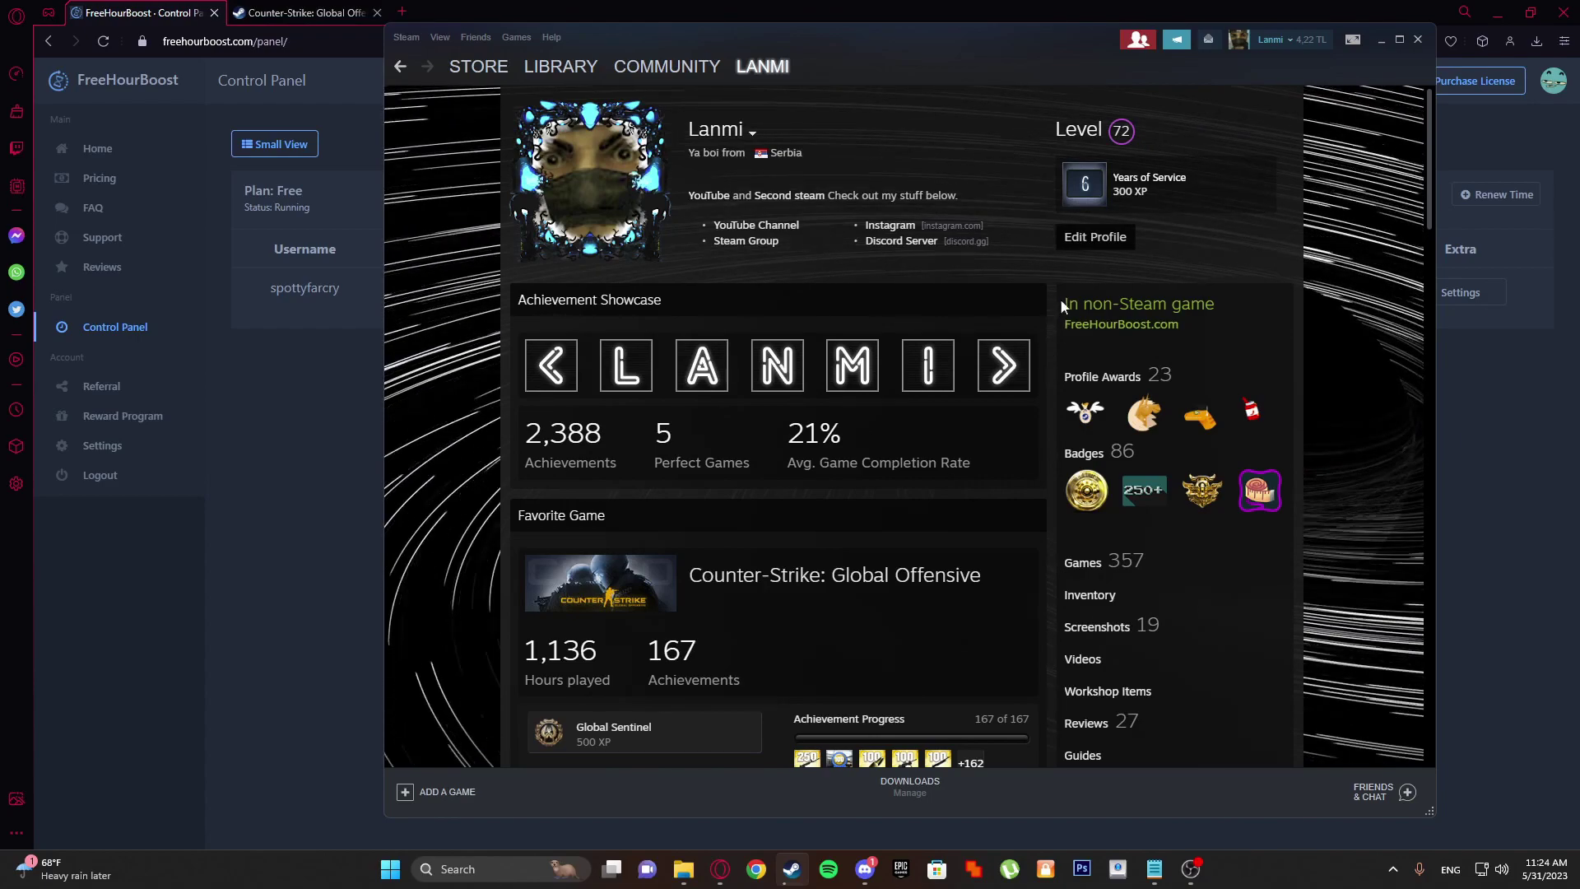
click(1377, 790)
click(1469, 223)
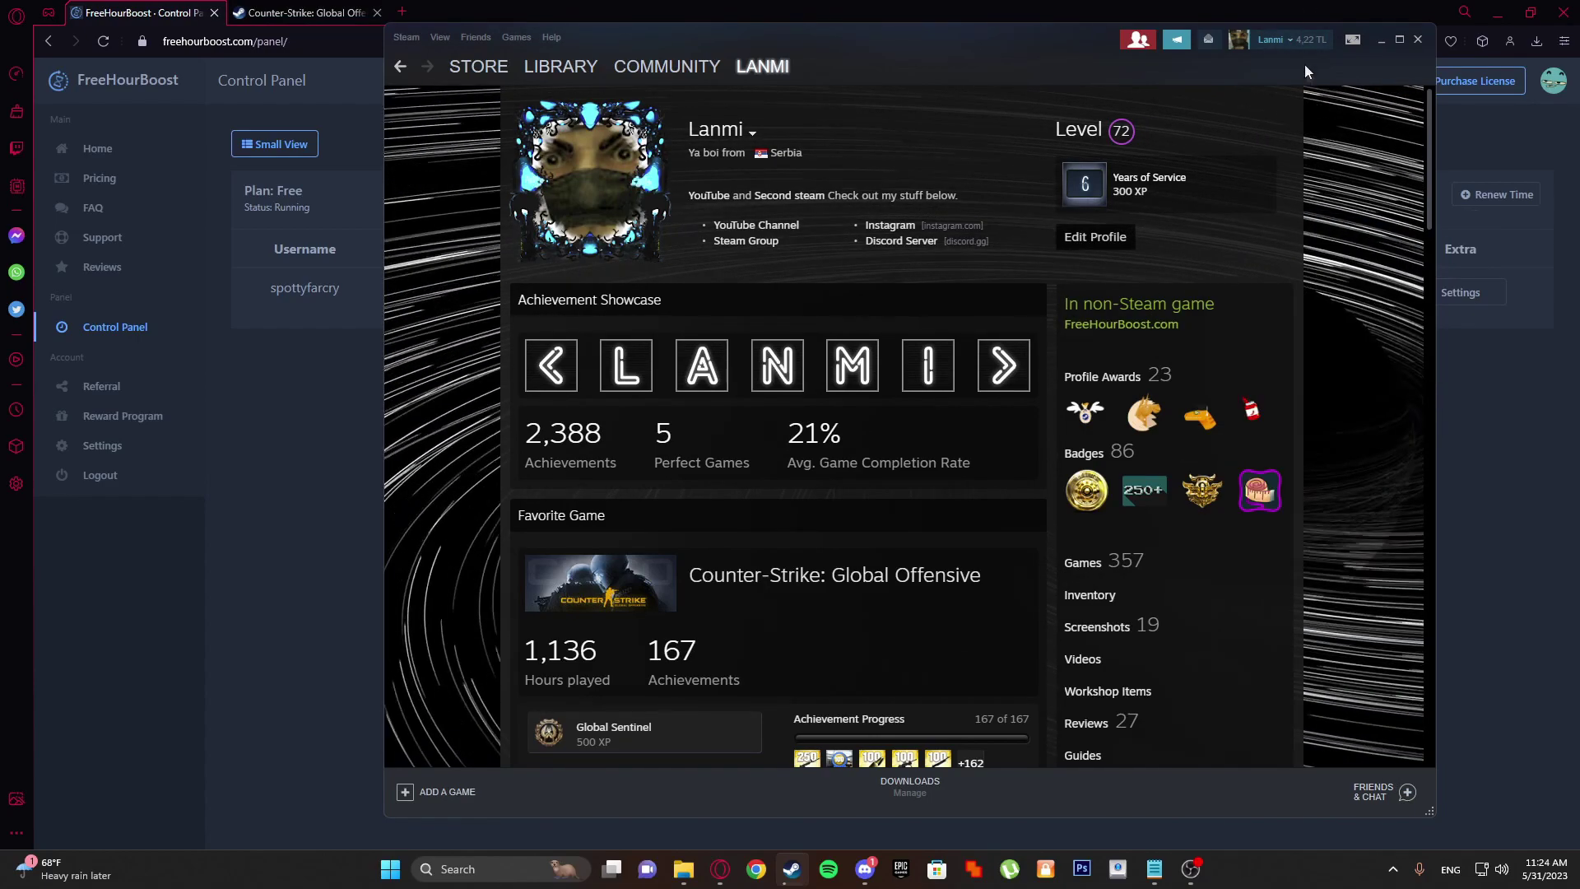
click(1397, 790)
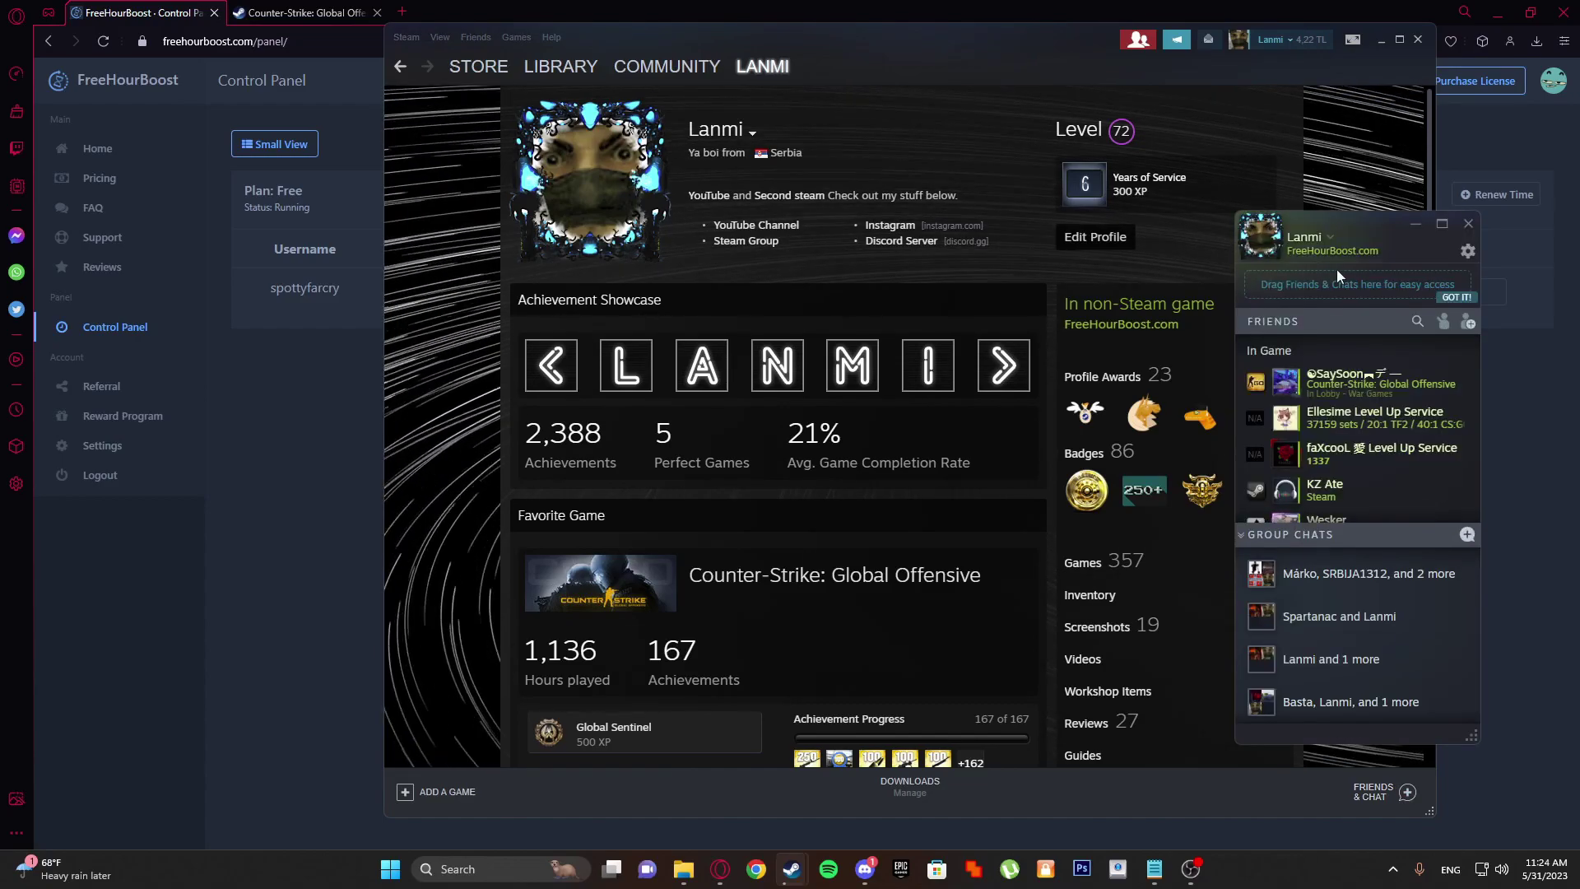
click(1468, 224)
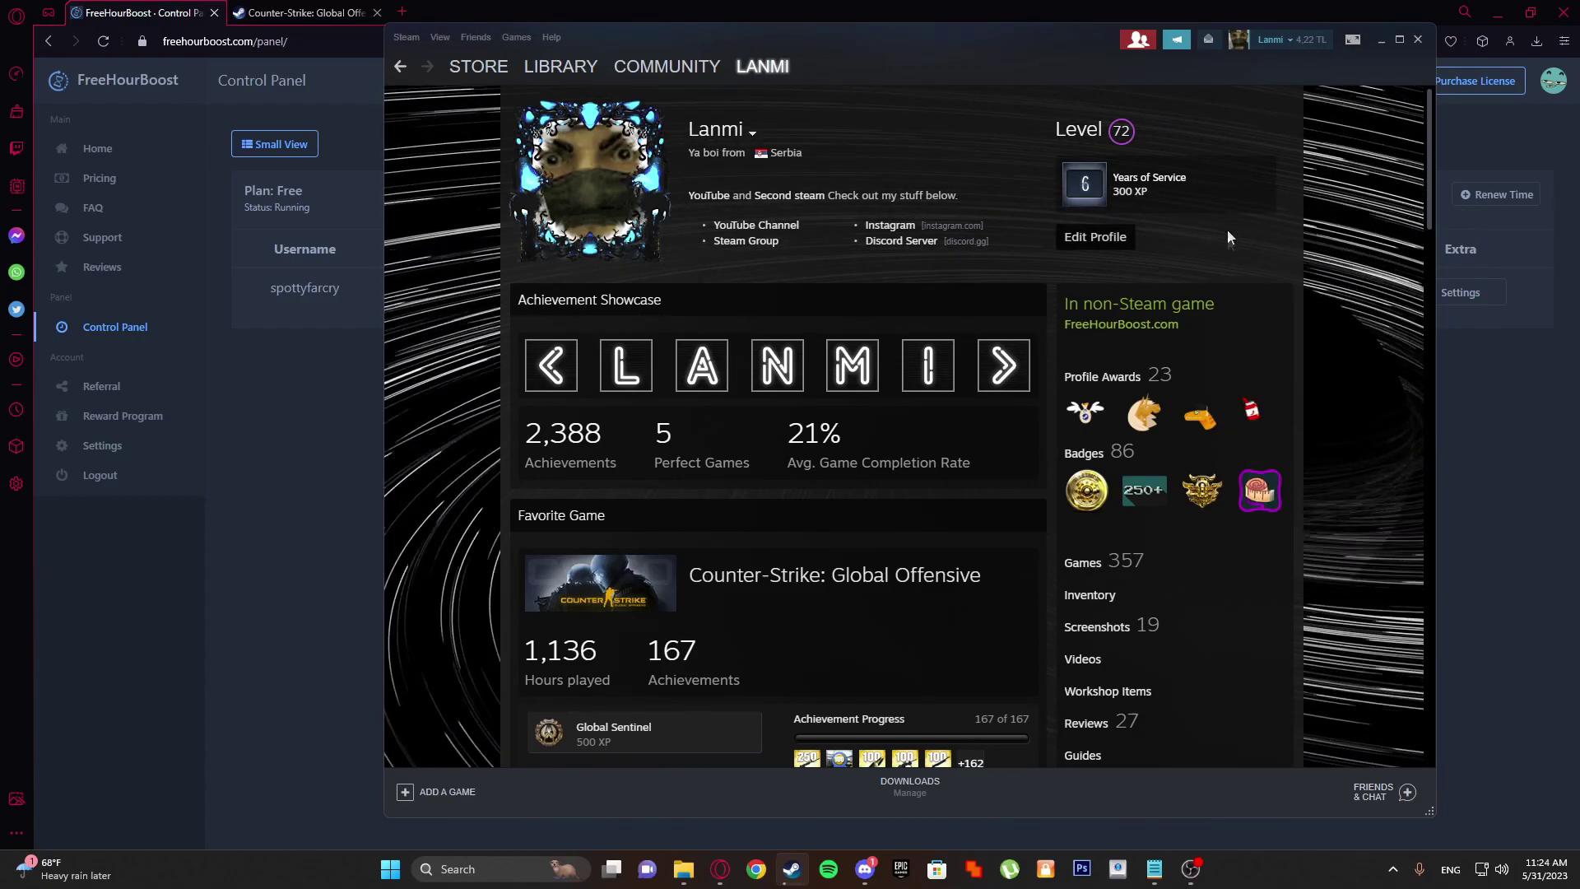
scroll(1220, 609, down, 5)
scroll(1128, 493, down, 3)
scroll(988, 440, up, 2)
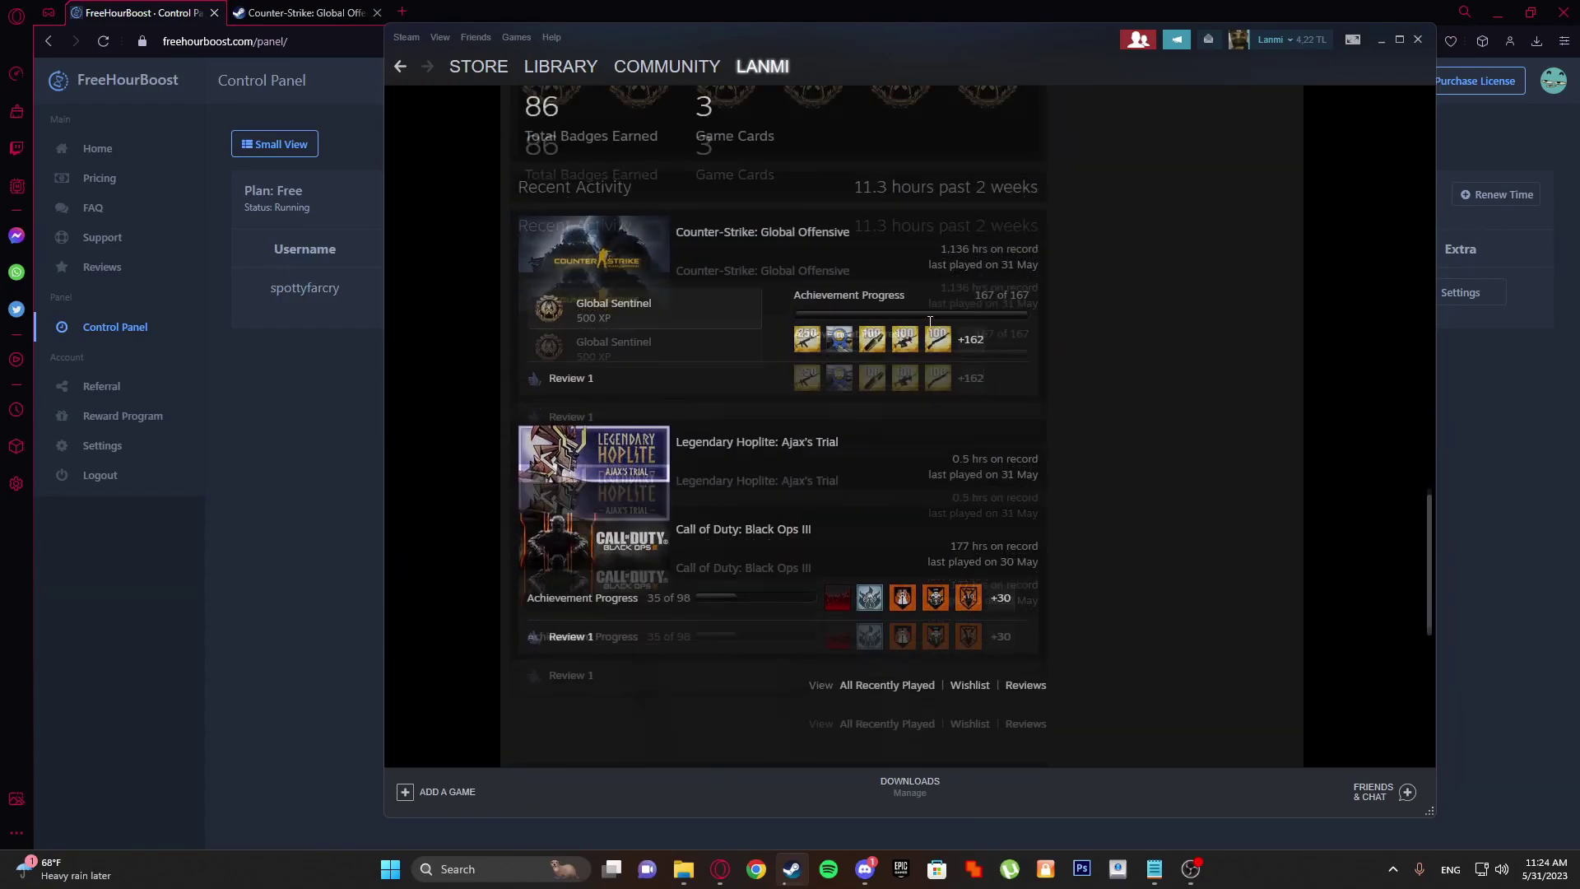
click(561, 65)
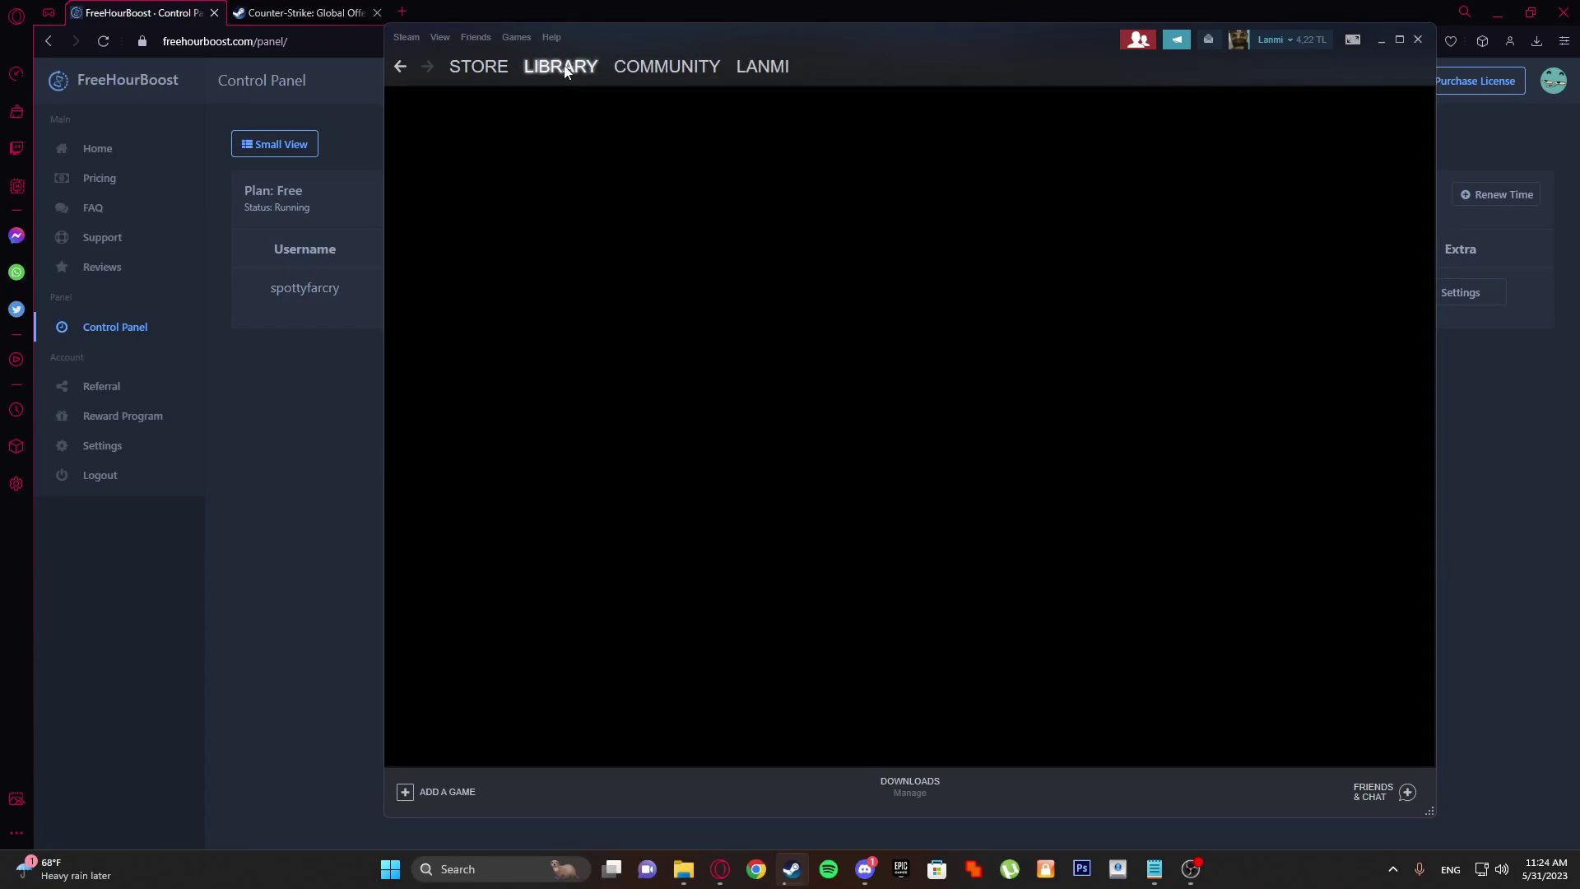
Minimize Steam to reveal the control panel showing the account Running
click(796, 882)
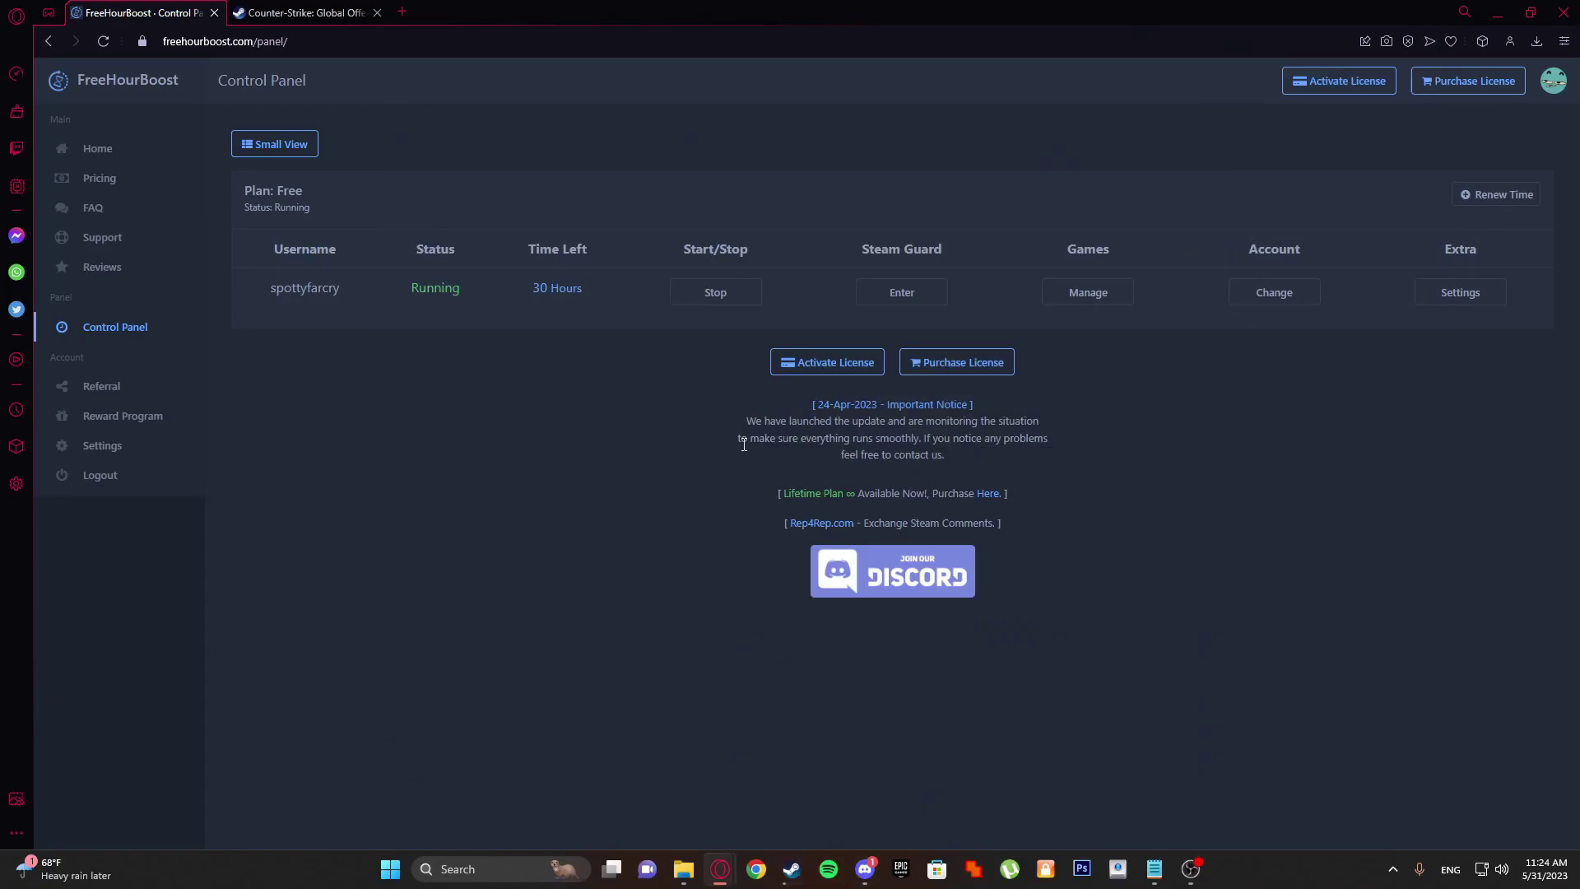